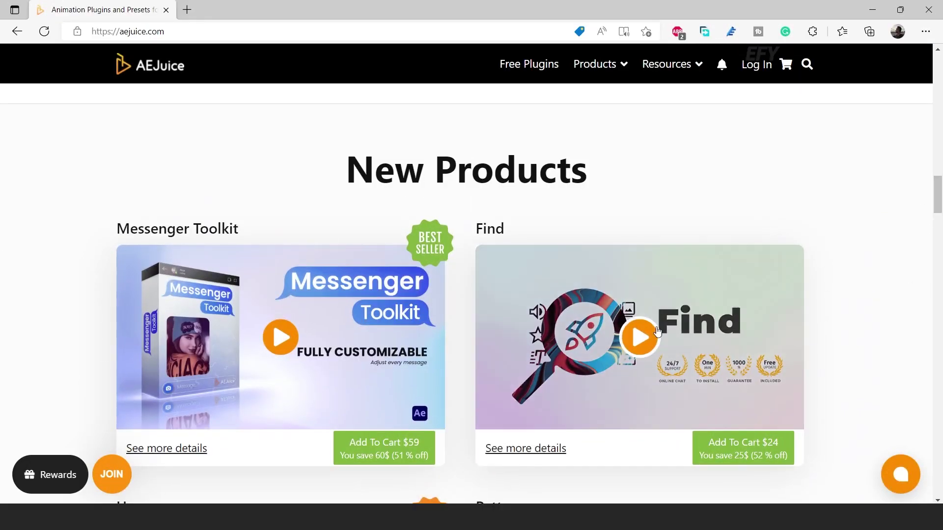
# Scroll through AEJuice's New Products section in Edge and open the full new-products listing
pyautogui.moveTo(934, 194); pyautogui.dragTo(939, 252)
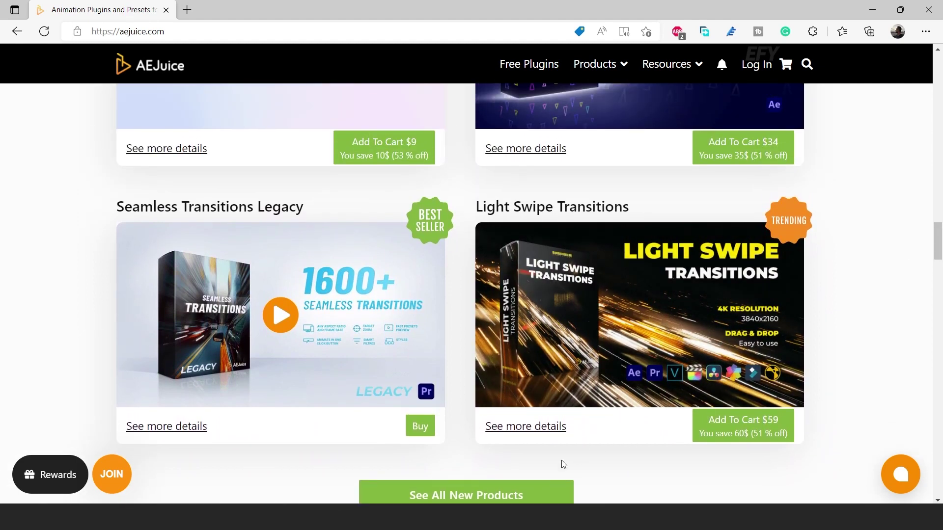
pyautogui.click(482, 496)
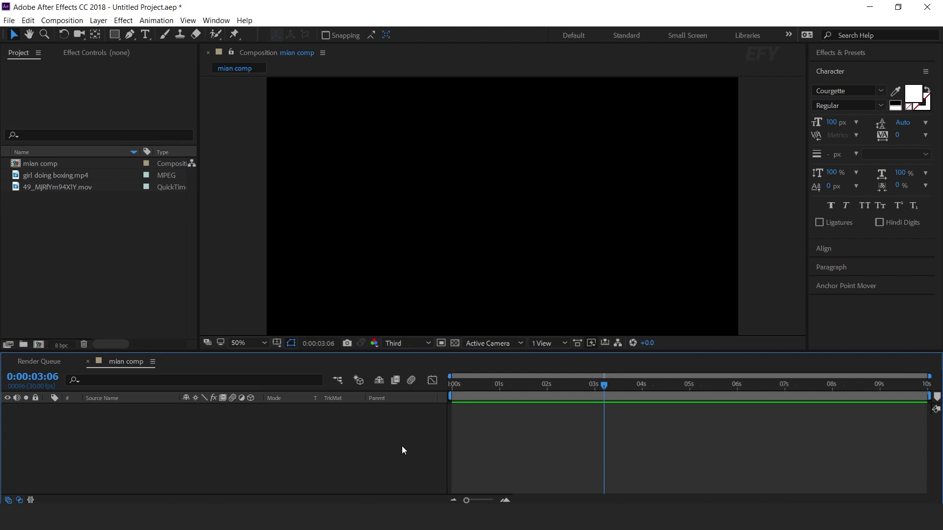
# Open AEJuice Pack Manager 4 from the Window menu, briefly checking the Account dropdown
pyautogui.click(218, 22)
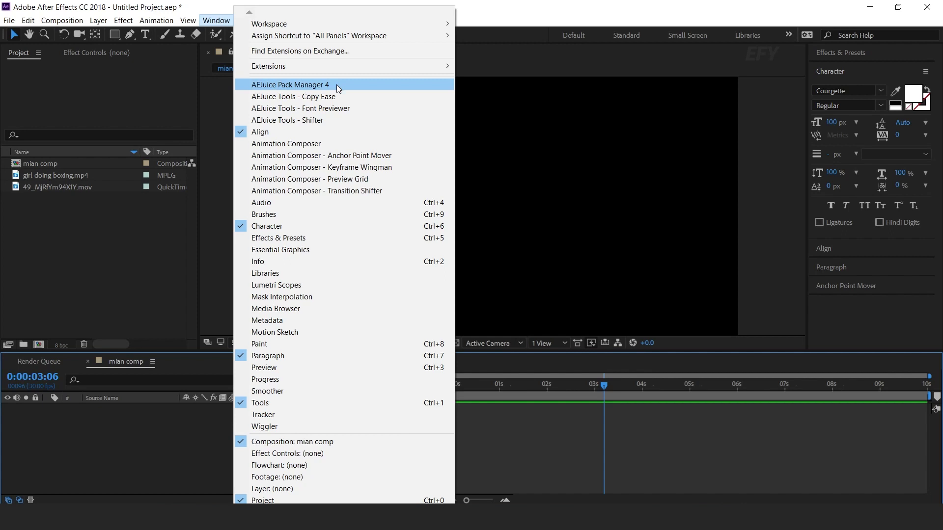
pyautogui.click(337, 84)
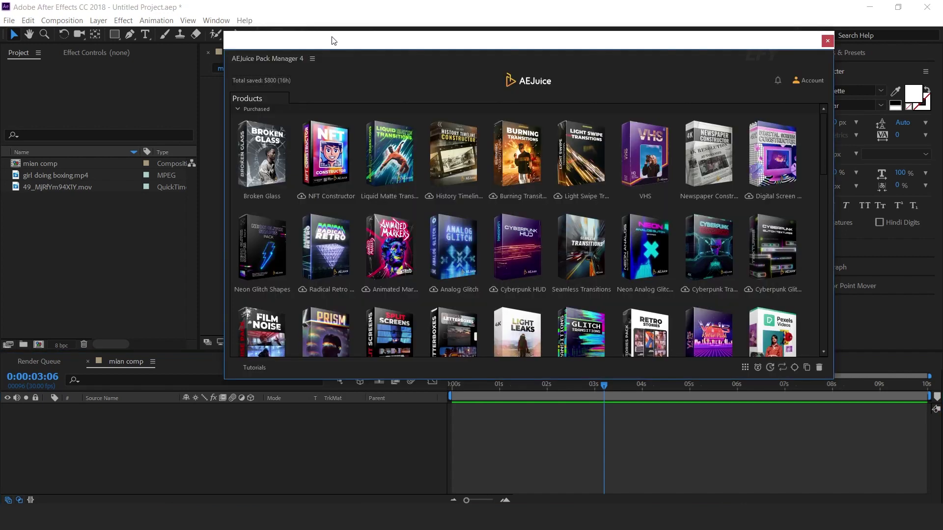
pyautogui.click(814, 81)
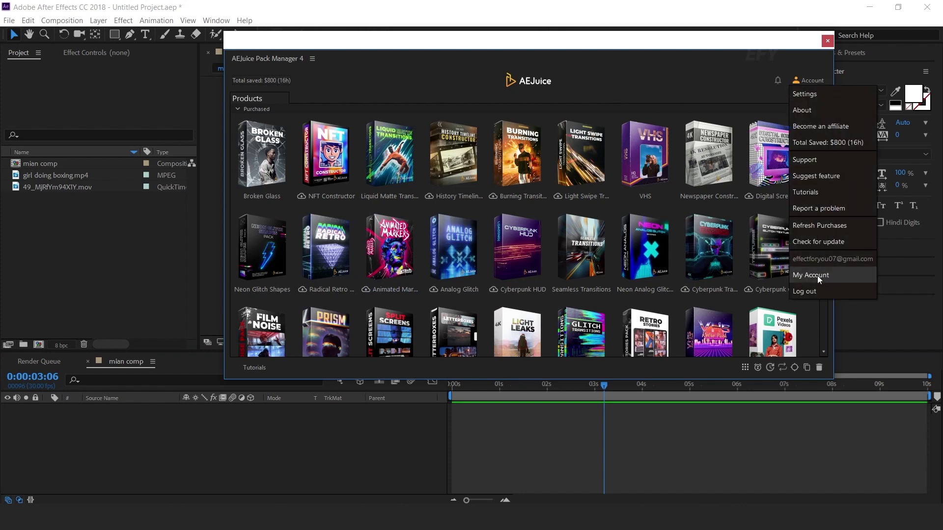
pyautogui.click(831, 277)
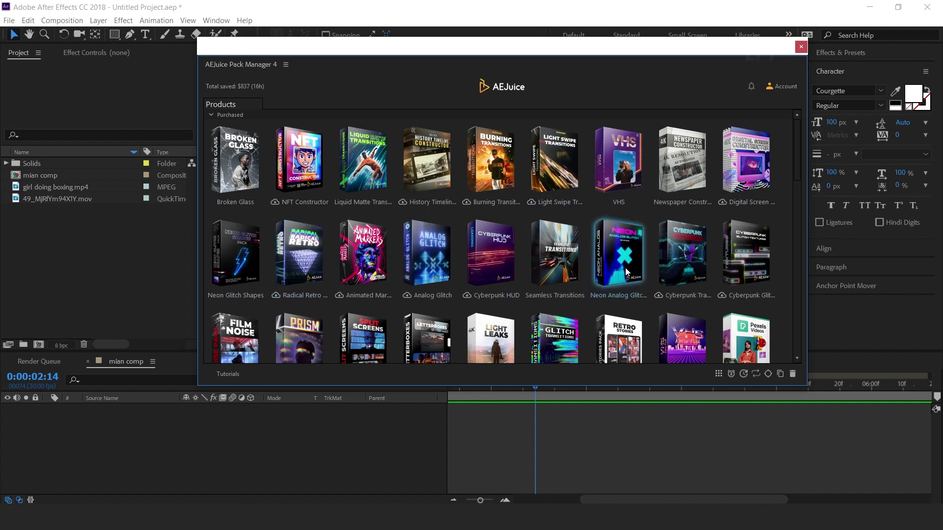
# Scroll the Pack Manager grid down past Text Presets and Monster Transitions, then back to the top
pyautogui.moveTo(797, 160); pyautogui.dragTo(801, 269)
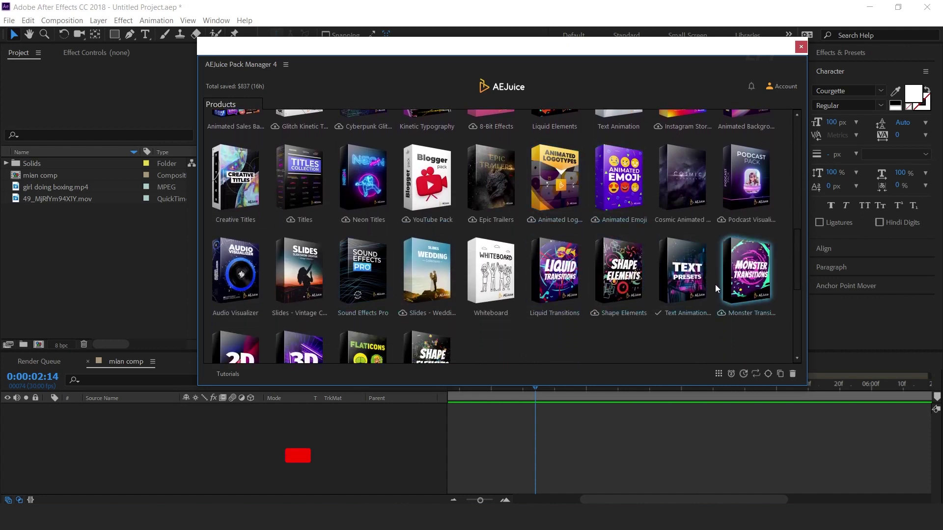
pyautogui.scroll(15, 715, 288)
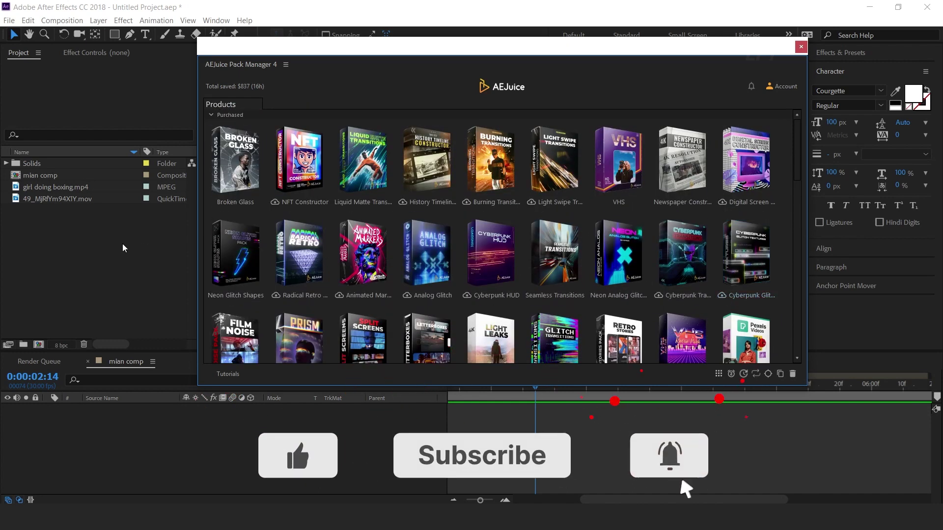
# Add girl doing boxing.mp4 and 49_MjRfYm94XIY.mov to mian comp, starting the second clip at 0:00:03:07
pyautogui.click(30, 188)
pyautogui.moveTo(145, 434); pyautogui.dragTo(158, 440)
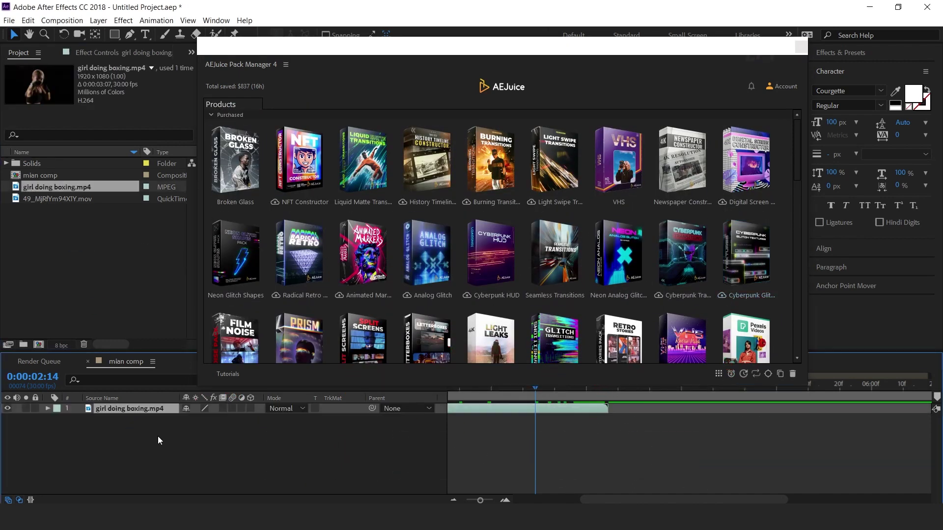
pyautogui.moveTo(56, 199); pyautogui.dragTo(593, 441)
pyautogui.moveTo(543, 55); pyautogui.dragTo(538, 40)
pyautogui.moveTo(535, 385); pyautogui.dragTo(606, 387)
pyautogui.hotkey('alt', '[')
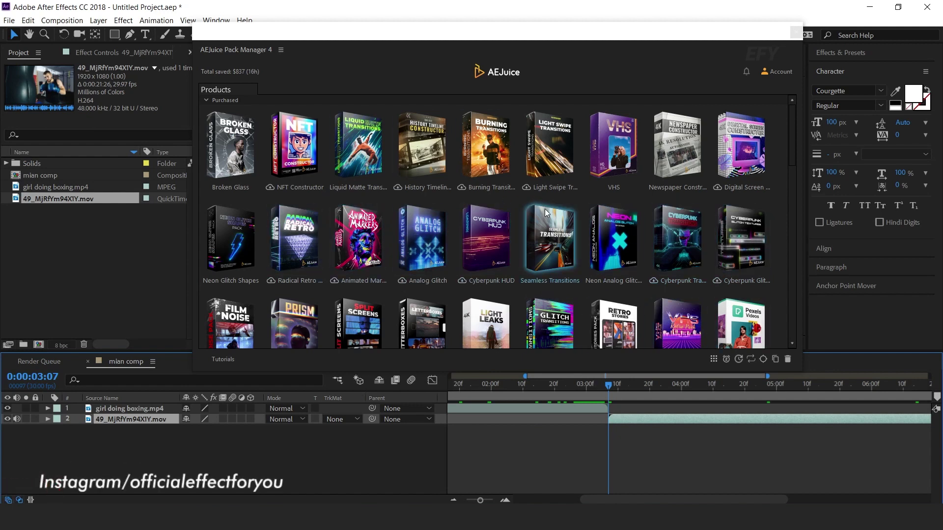
# Open the Seamless Transitions pack and scroll its categories, returning to Basic Transform
pyautogui.click(564, 261)
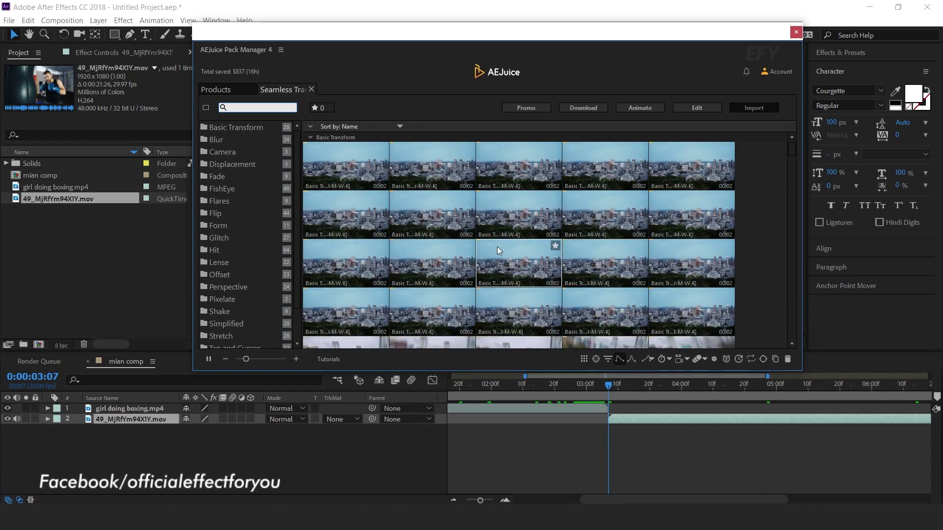
pyautogui.scroll(-1, 240, 176)
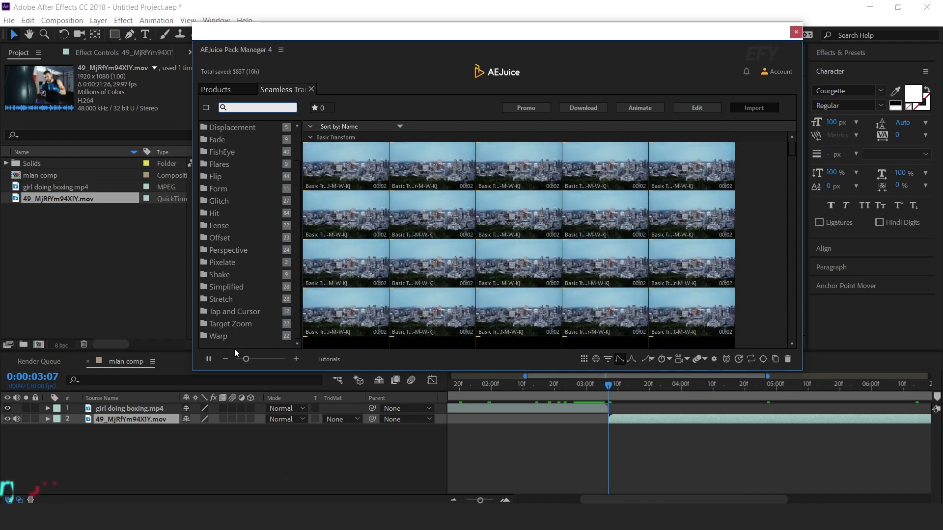
pyautogui.scroll(-5, 597, 246)
pyautogui.scroll(-8, 598, 250)
pyautogui.scroll(1, 246, 147)
pyautogui.click(252, 127)
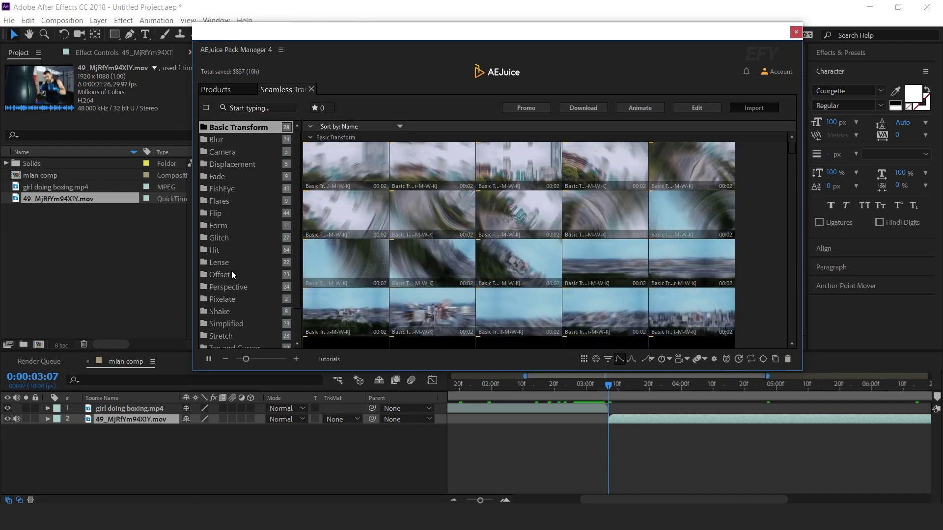
# Browse the Warp, Tap and Cursor, Camera, Form and Glitch transition categories
pyautogui.scroll(-1, 234, 276)
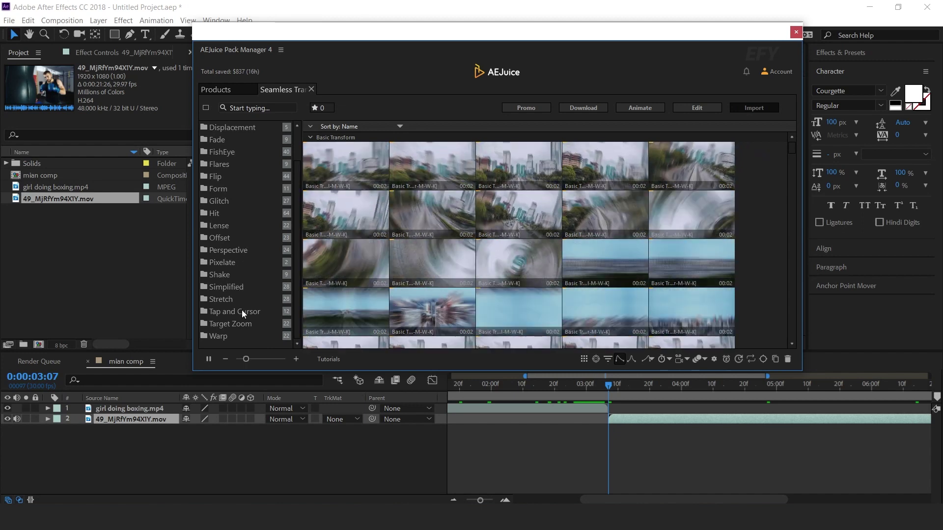
pyautogui.click(235, 337)
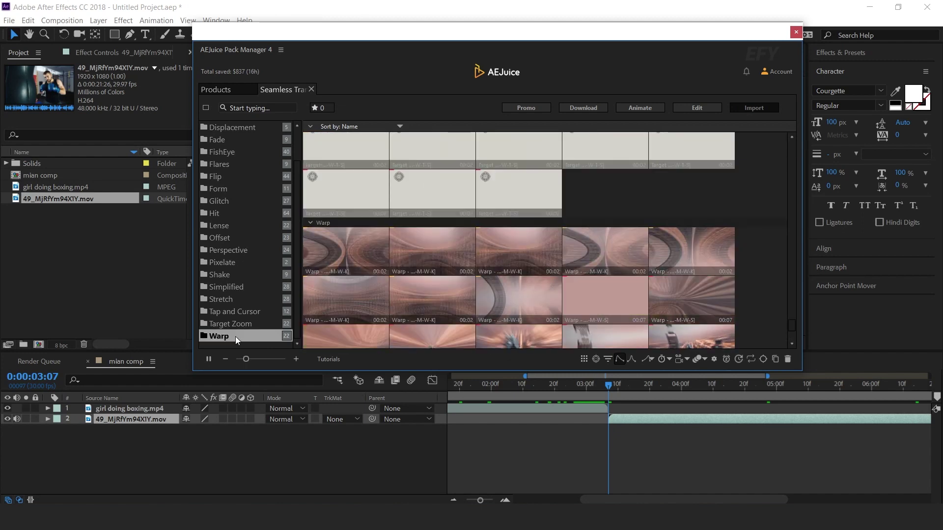
pyautogui.click(239, 311)
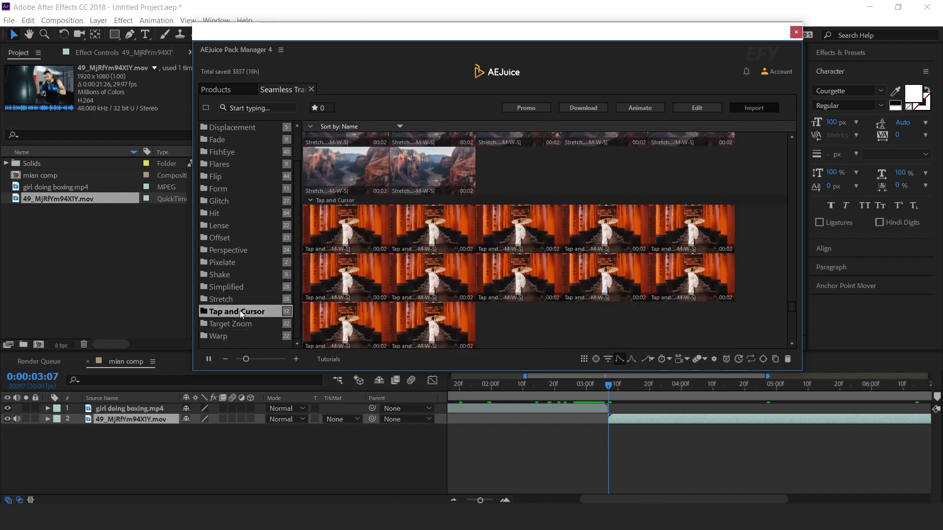
pyautogui.scroll(2, 240, 310)
pyautogui.click(237, 149)
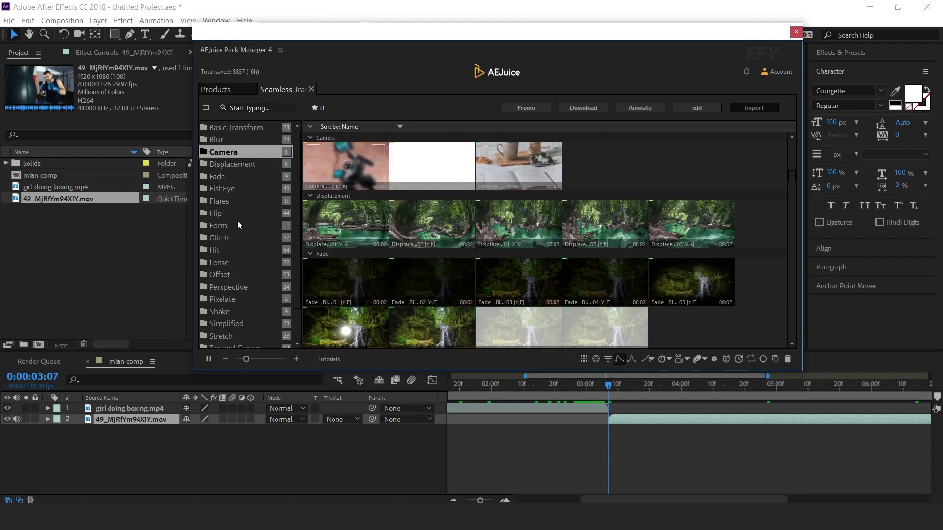
pyautogui.click(237, 221)
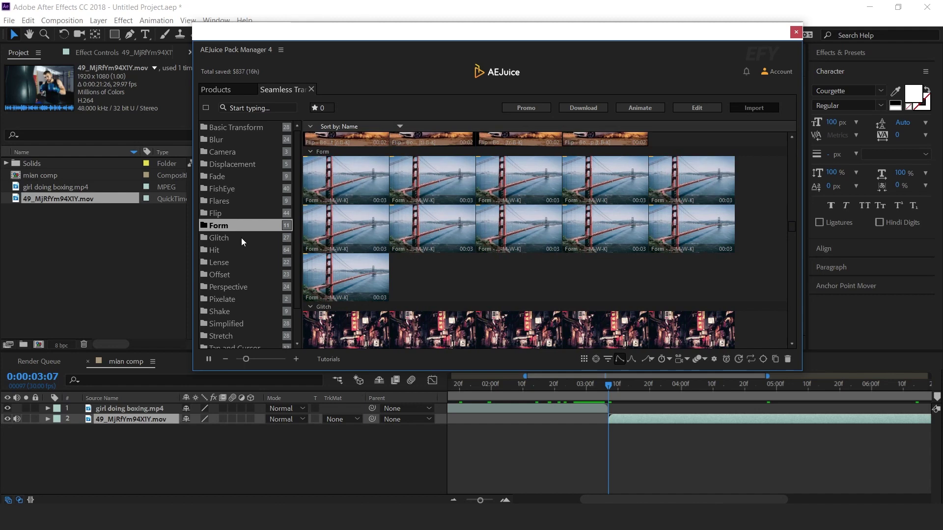
pyautogui.click(241, 239)
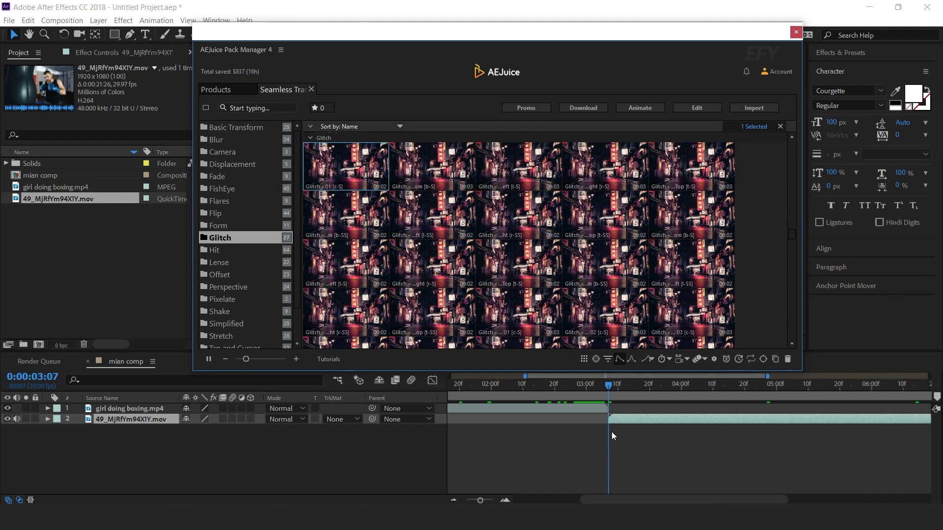
# Place the time indicator at the cut between clips and import Glitch - 01 [c-S]
pyautogui.click(604, 384)
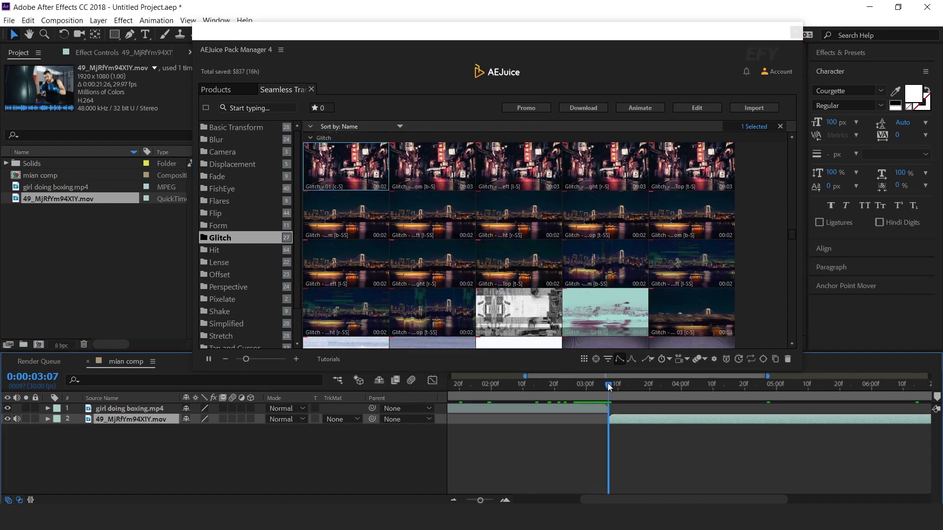
pyautogui.click(354, 163)
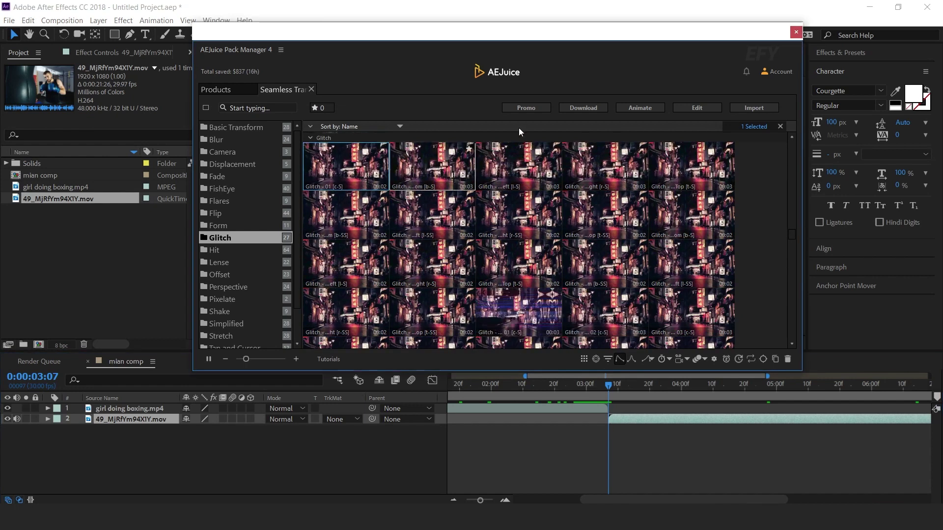
pyautogui.click(765, 109)
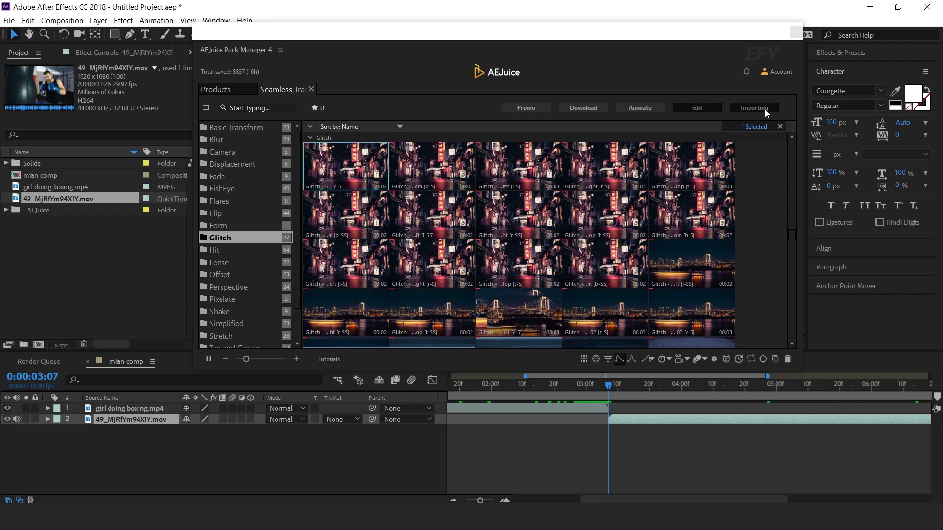
# Uncover the viewer and scrub from 0:00:02:17 to 0:00:03:07 through the glitch transition
pyautogui.moveTo(201, 41); pyautogui.dragTo(728, 39)
pyautogui.click(545, 386)
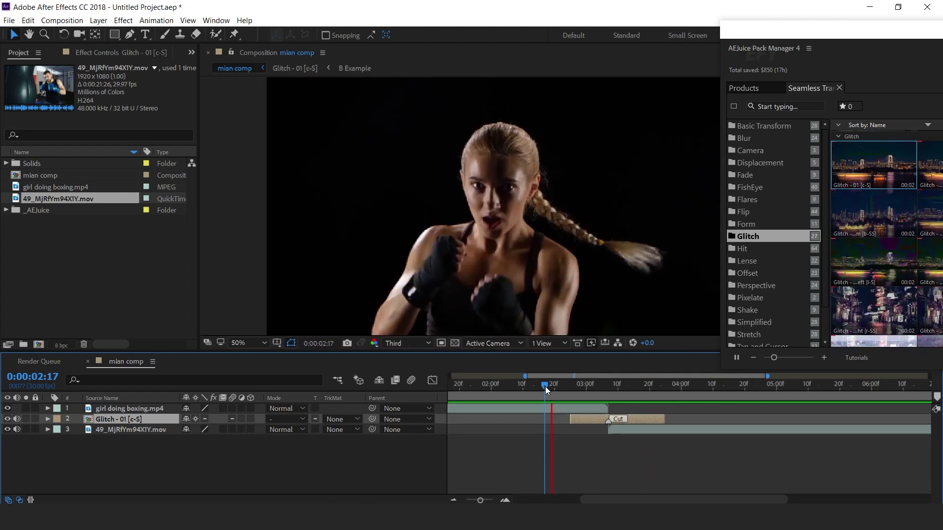
pyautogui.moveTo(545, 387)
pyautogui.mouseDown()
pyautogui.moveTo(653, 382)
pyautogui.moveTo(548, 384)
pyautogui.mouseUp()
# Move Pack Manager back to the centre and scroll its transition list down toward Hit
pyautogui.moveTo(842, 28); pyautogui.dragTo(337, 27)
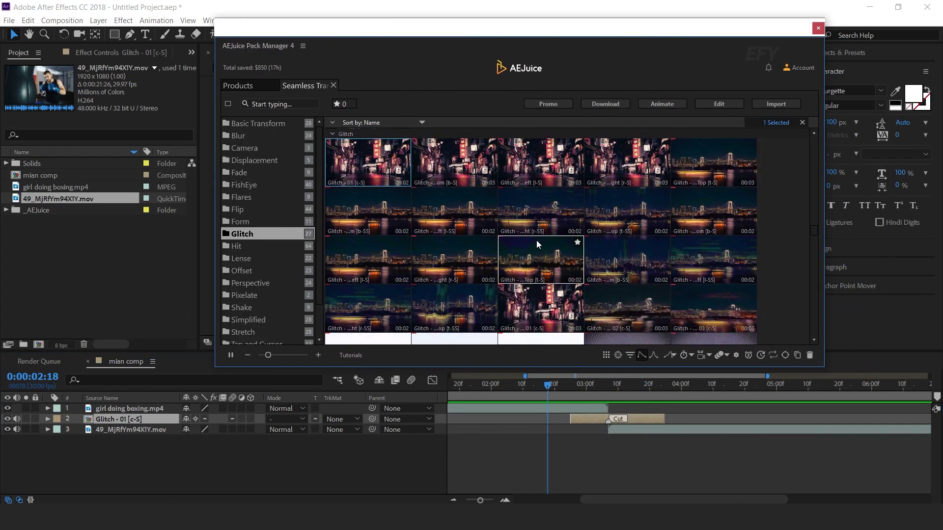
pyautogui.scroll(-3, 520, 260)
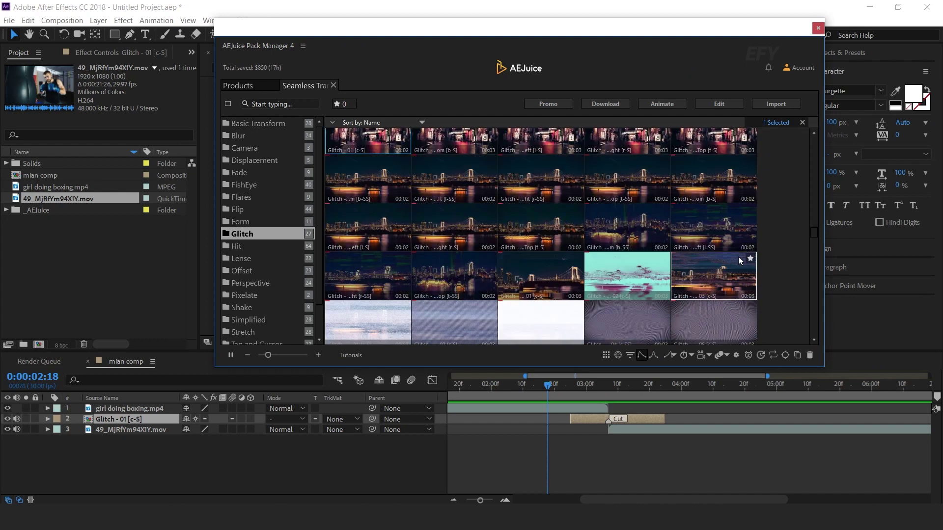
pyautogui.scroll(-5, 706, 269)
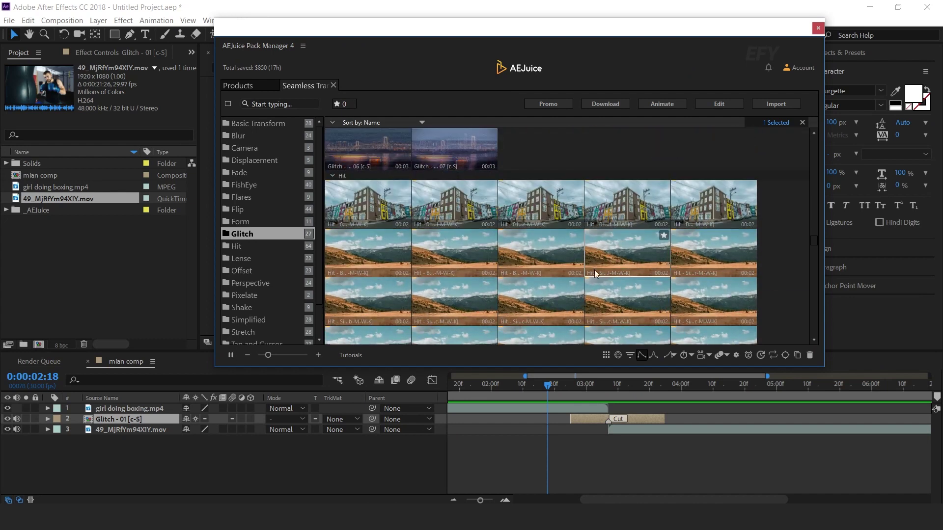
pyautogui.scroll(-1, 623, 252)
pyautogui.scroll(-4, 625, 255)
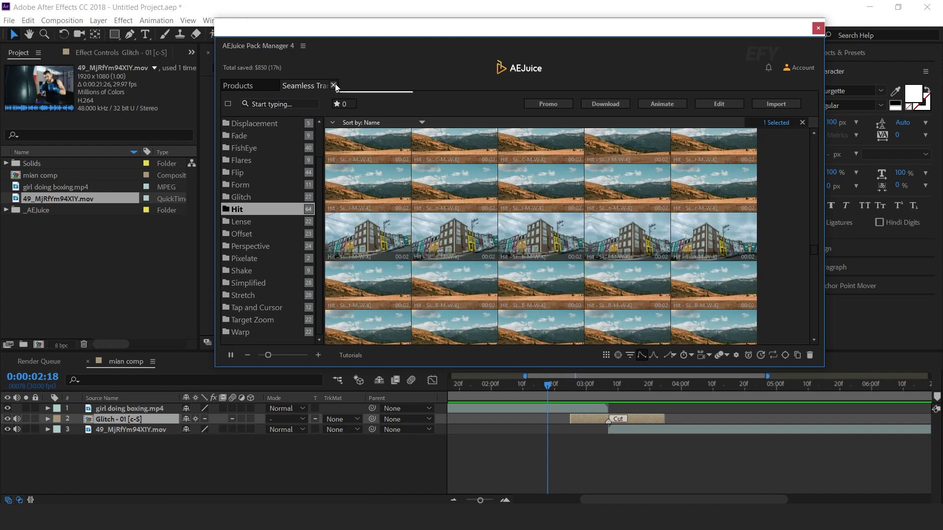
# Open the VHS pack and preview its Camera Interface, Distortions, Special FX, Tape Glitches and Text Titles presets
pyautogui.click(334, 85)
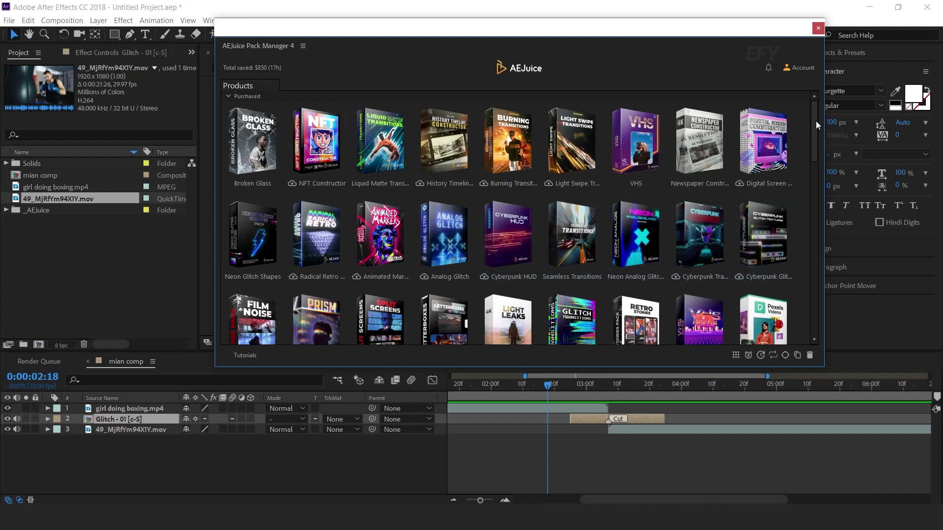
pyautogui.click(638, 144)
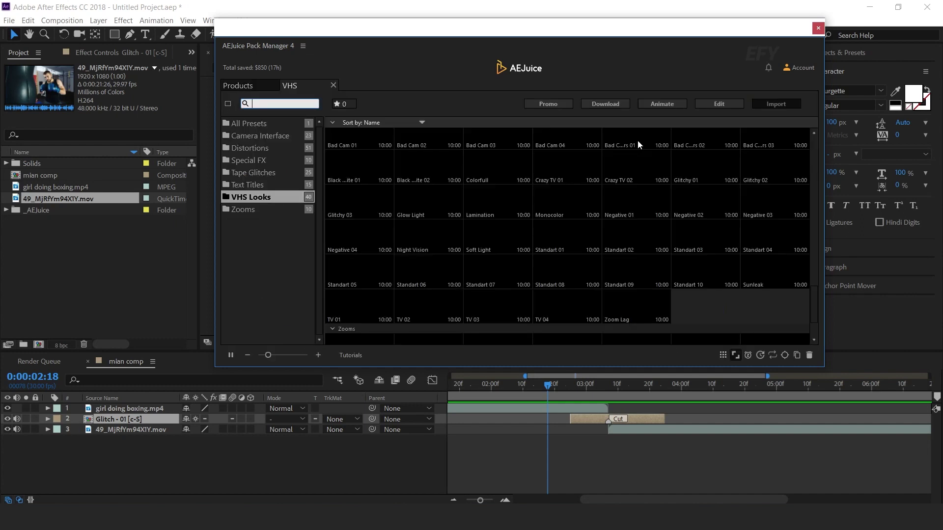
pyautogui.click(260, 136)
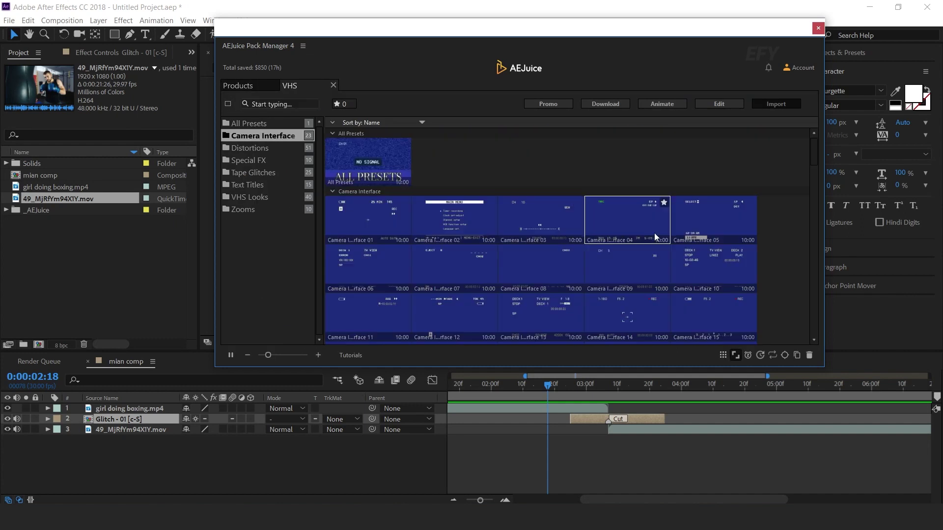
pyautogui.click(260, 148)
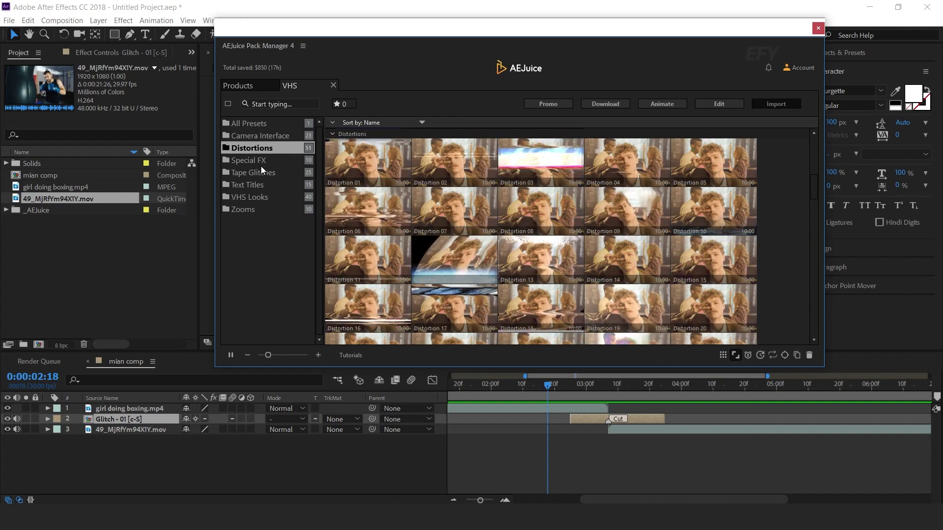
pyautogui.click(254, 162)
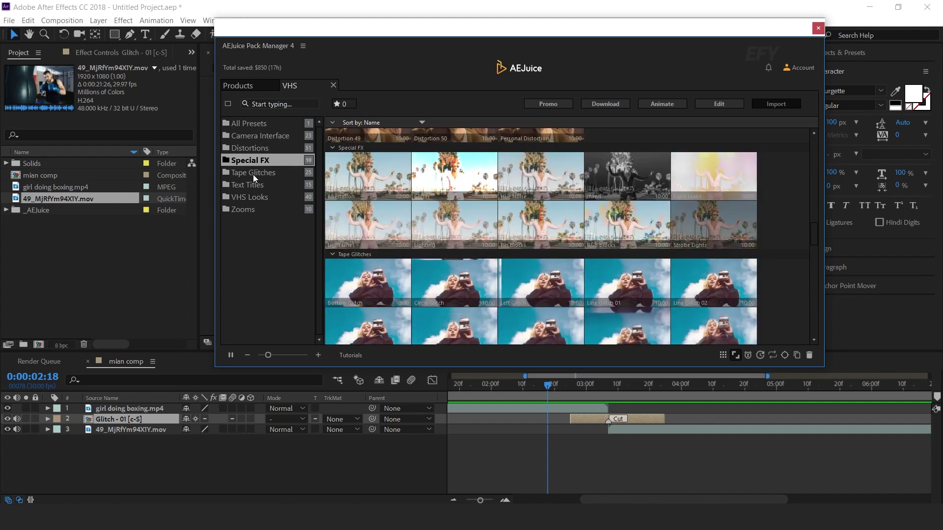
pyautogui.click(252, 173)
pyautogui.click(254, 184)
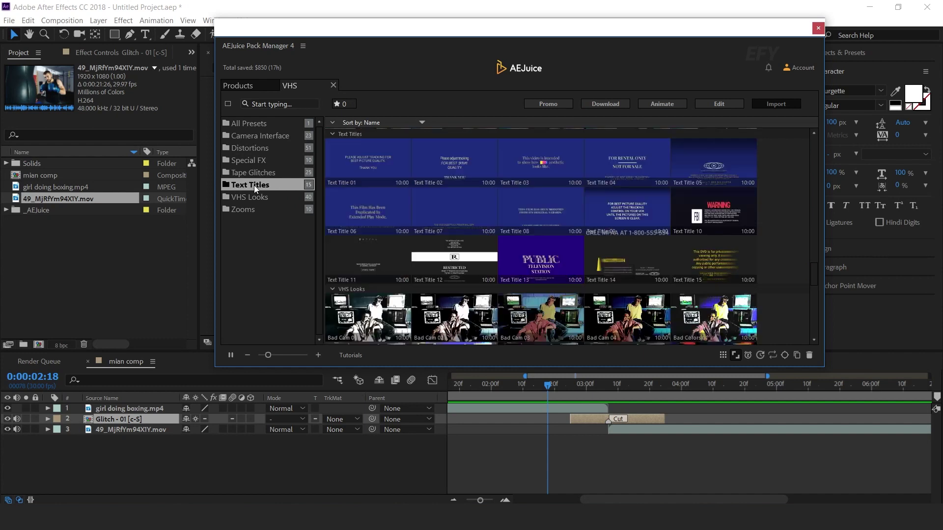
# Return to VHS Looks via Zooms and select the Standart 04 look
pyautogui.click(258, 199)
pyautogui.click(257, 211)
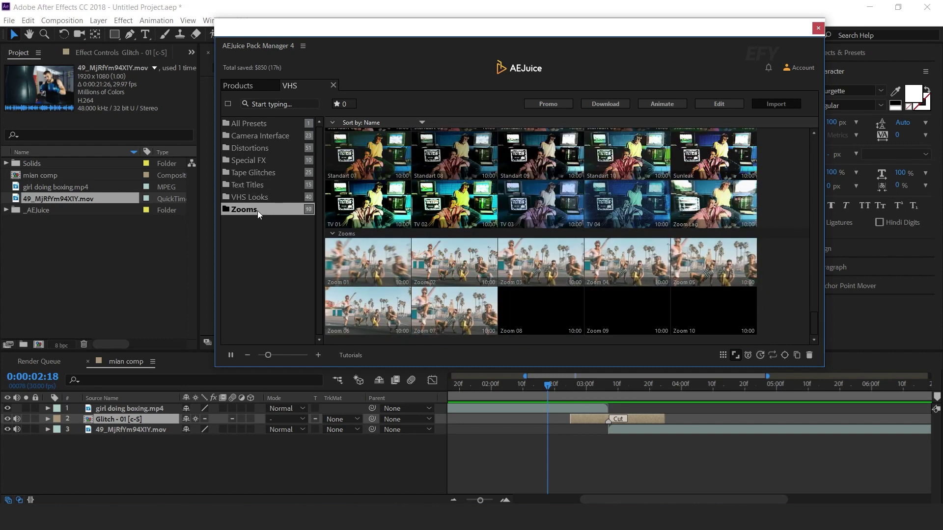
pyautogui.scroll(2, 427, 222)
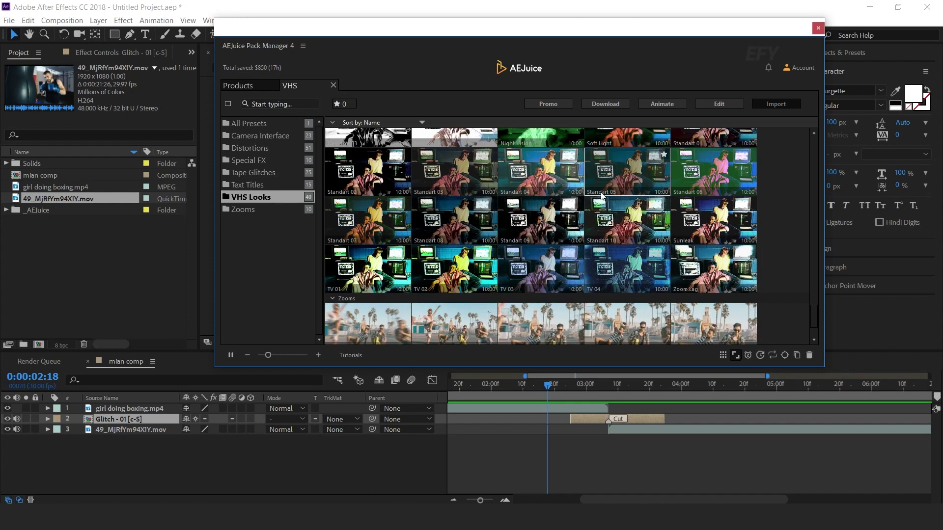
pyautogui.click(543, 184)
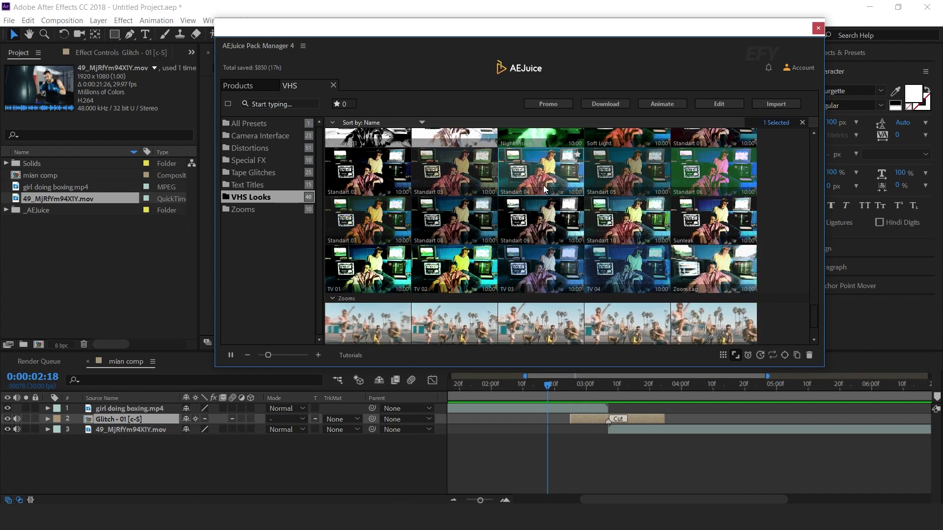
# Import Standart 04, move it to the top layer starting at 0s, and fit the timeline
pyautogui.click(786, 104)
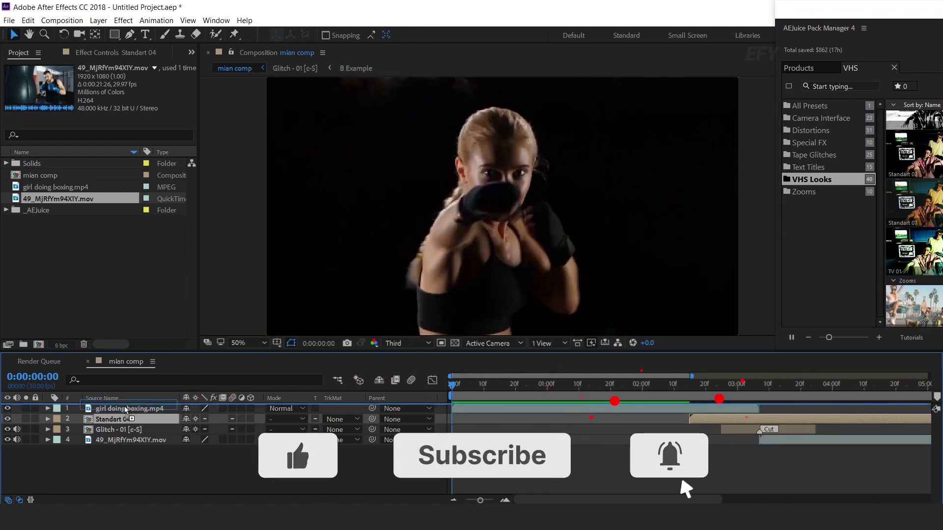
pyautogui.hotkey('ctrl', ']')
pyautogui.press('[')
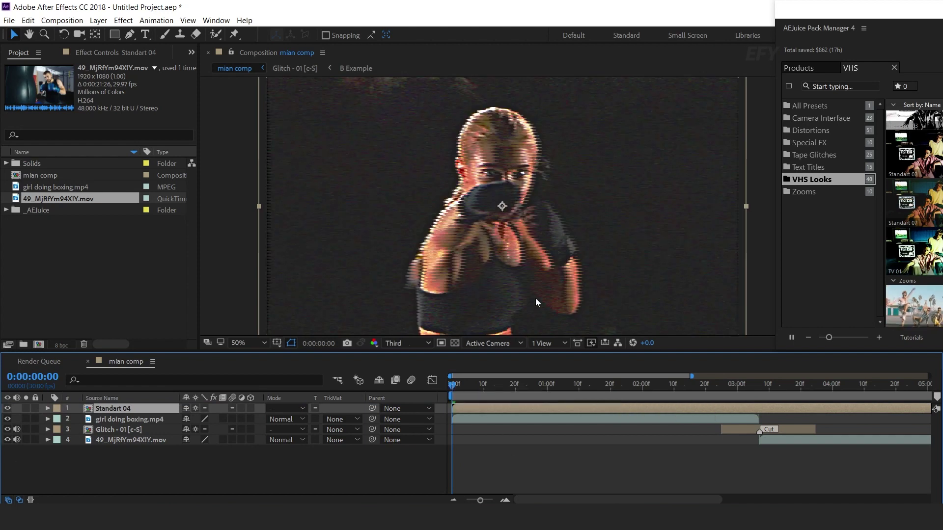
pyautogui.press('-')
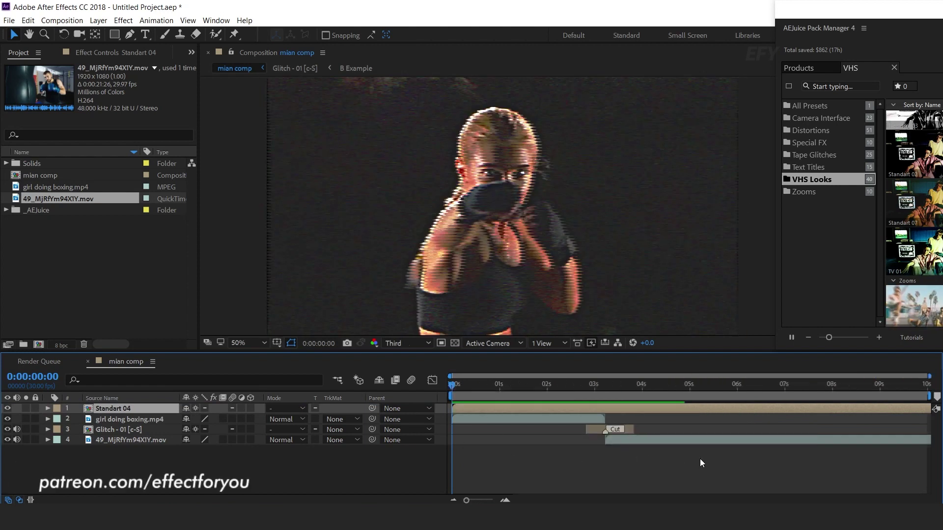
# Preview the VHS look, stopping around frame 21, and bring Pack Manager over the viewer
pyautogui.press('space')
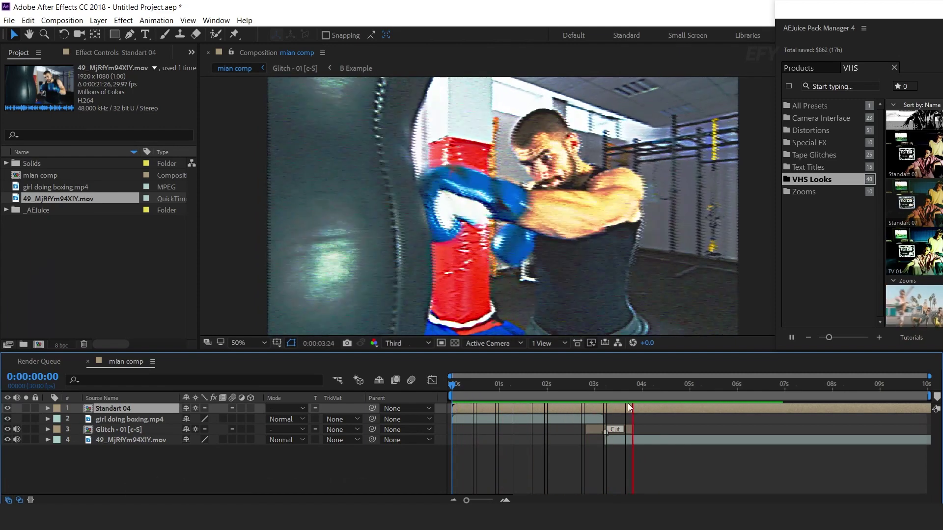
pyautogui.moveTo(609, 385); pyautogui.dragTo(484, 390)
pyautogui.moveTo(909, 29); pyautogui.dragTo(463, 90)
# Leave the VHS pack, choose Analog Glitch 32 in the Analog Glitch pack, and import it
pyautogui.click(392, 102)
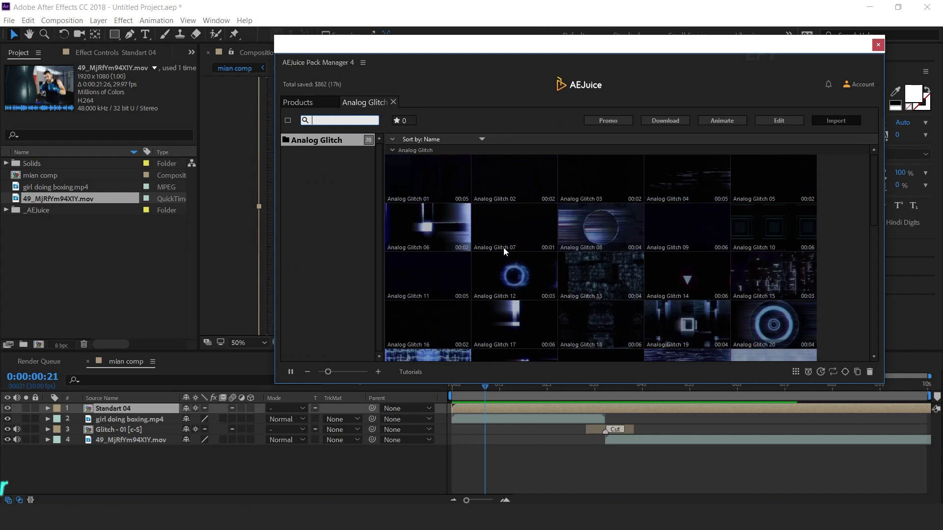
pyautogui.click(700, 261)
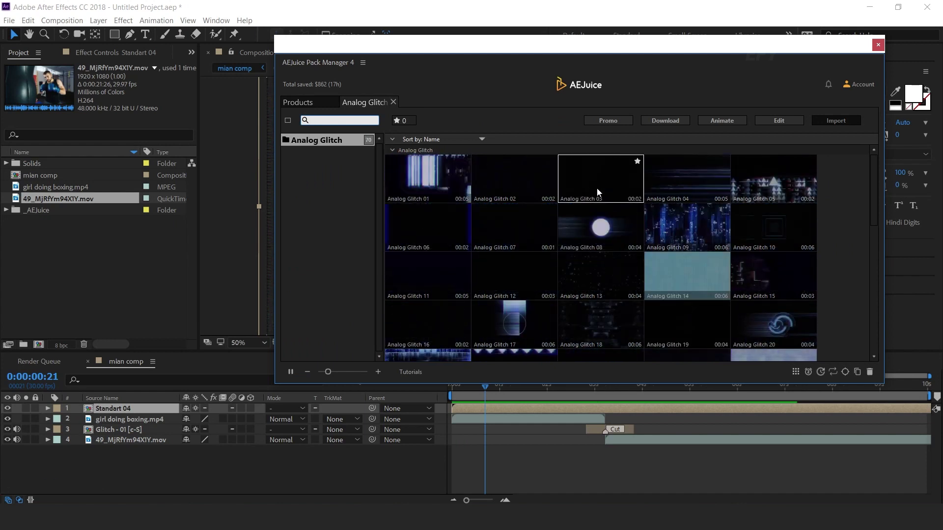
pyautogui.scroll(-4, 518, 275)
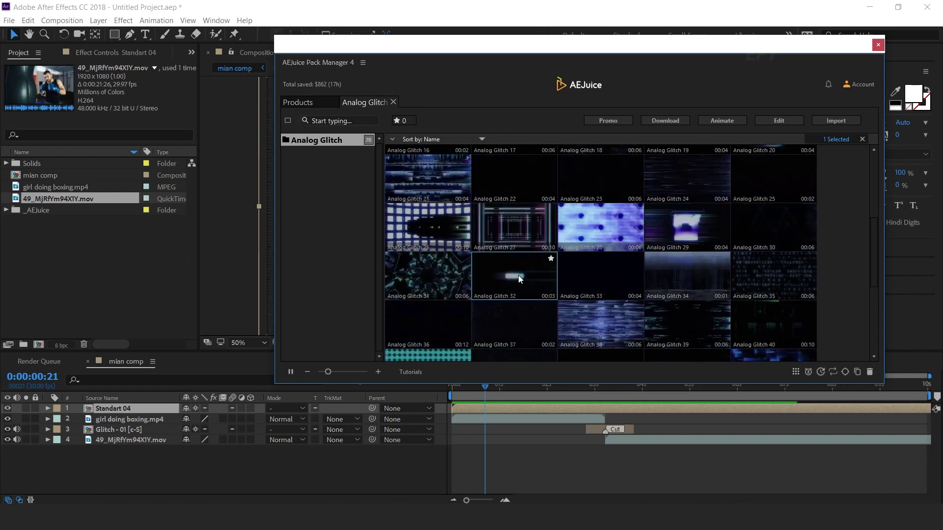
pyautogui.click(846, 119)
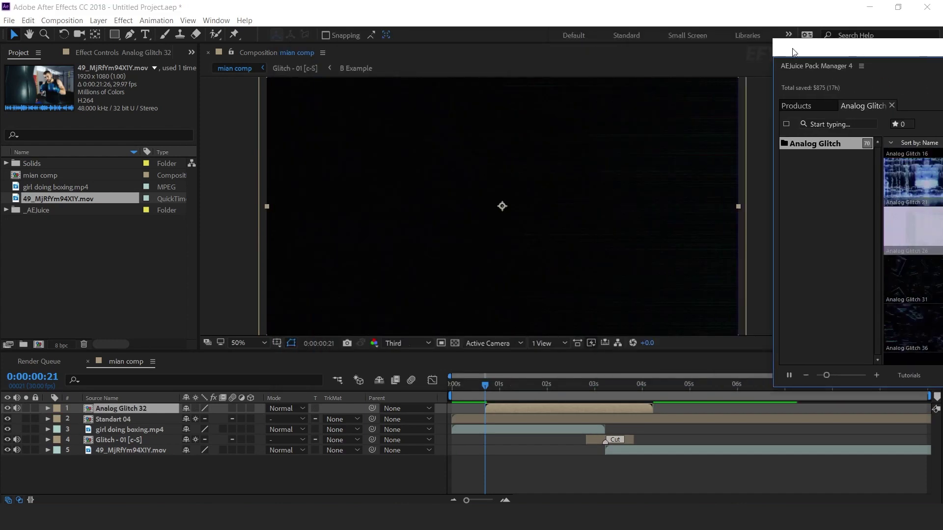
# Set Analog Glitch 32's blend mode to Screen and preview from the start
pyautogui.click(302, 410)
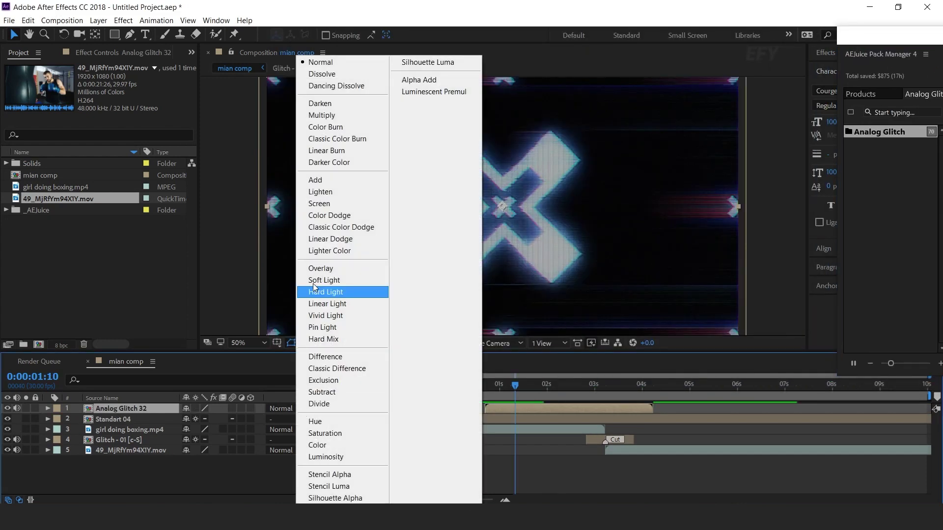
pyautogui.click(322, 203)
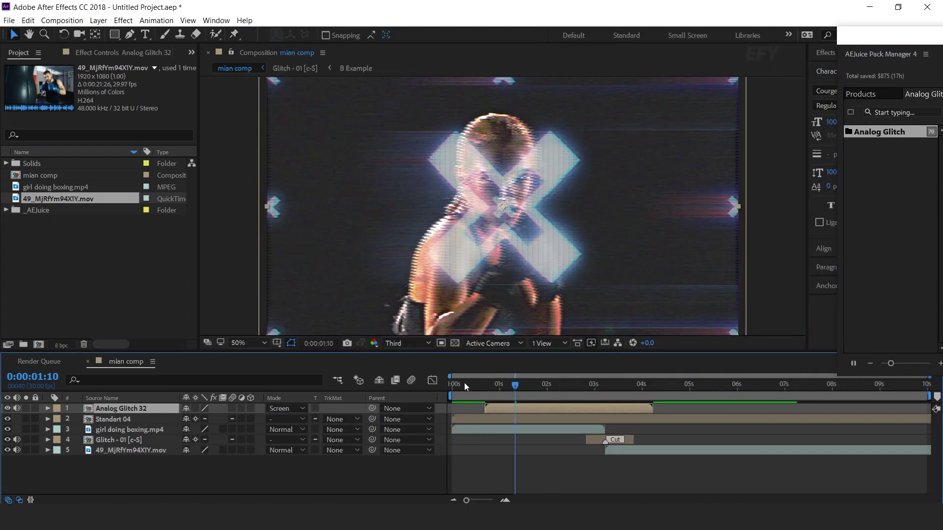
pyautogui.moveTo(465, 386); pyautogui.dragTo(448, 393)
pyautogui.press('space')
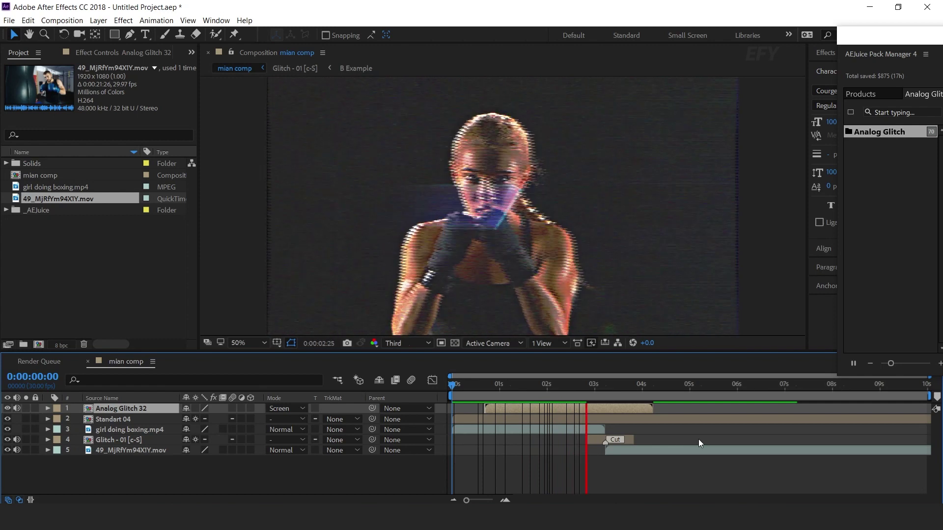
# Scrub around 2 seconds to inspect the overlay, then re-centre the Pack Manager window
pyautogui.moveTo(506, 384); pyautogui.dragTo(616, 406)
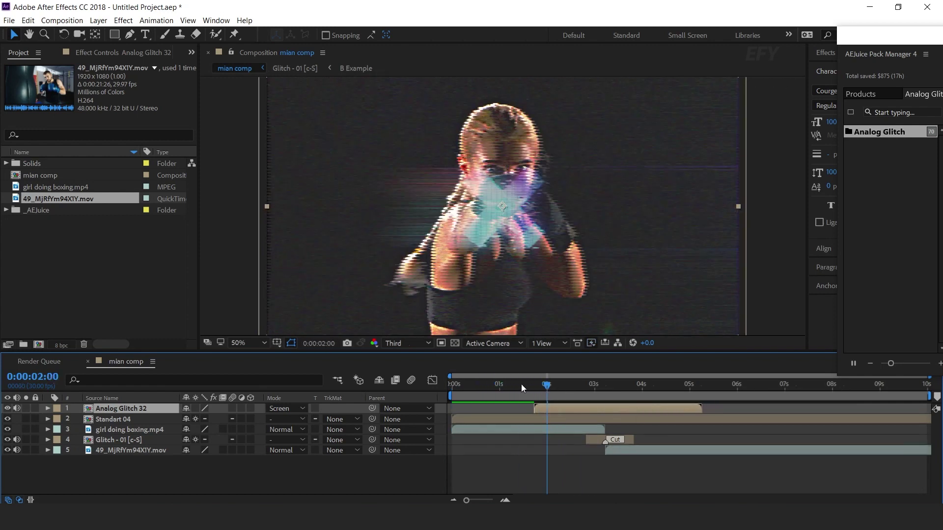
pyautogui.moveTo(520, 384); pyautogui.dragTo(673, 384)
pyautogui.click(940, 38)
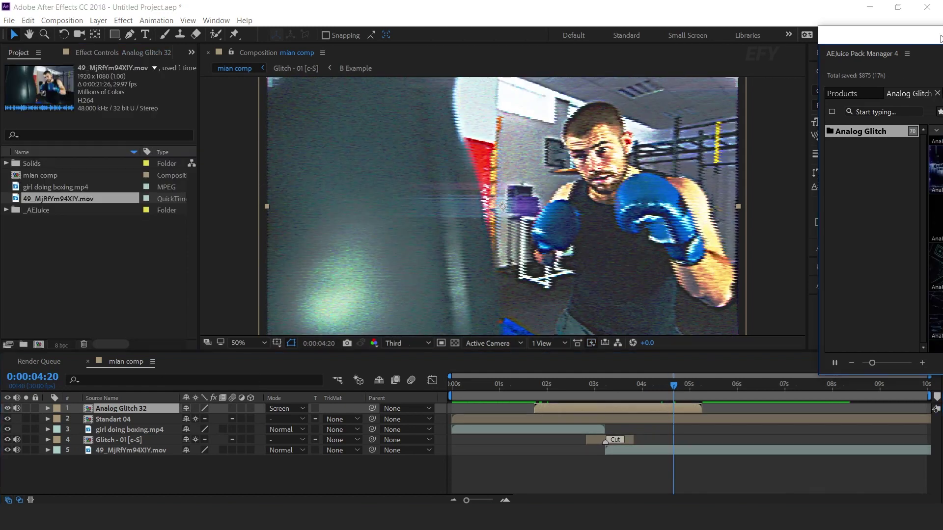
pyautogui.moveTo(932, 43); pyautogui.dragTo(346, 53)
# Leave the Analog Glitch presets, open the Text Animation pack and browse to Boxdrop 01
pyautogui.click(349, 104)
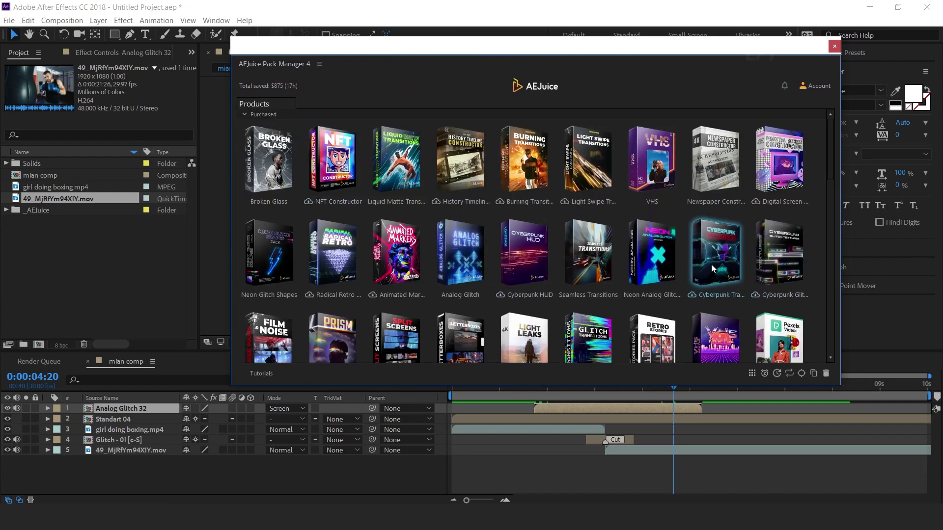
pyautogui.scroll(-5, 711, 264)
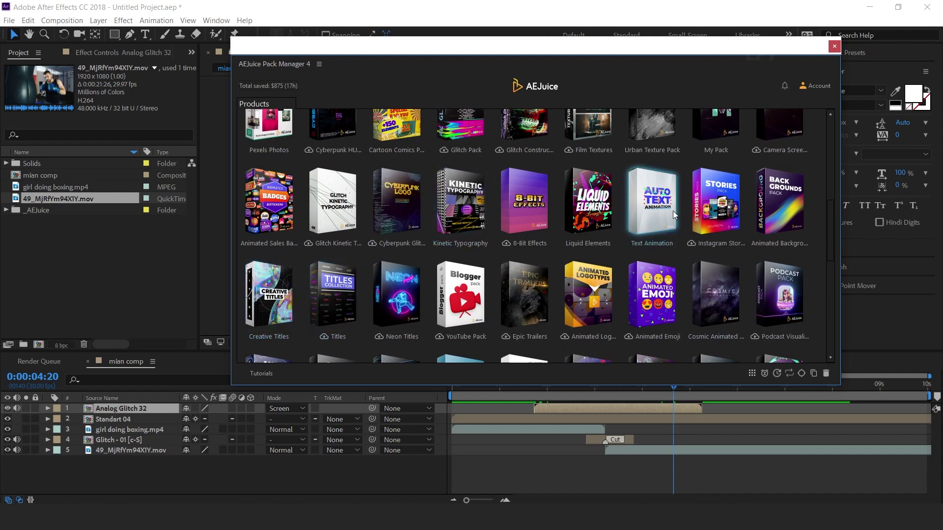
pyautogui.click(657, 199)
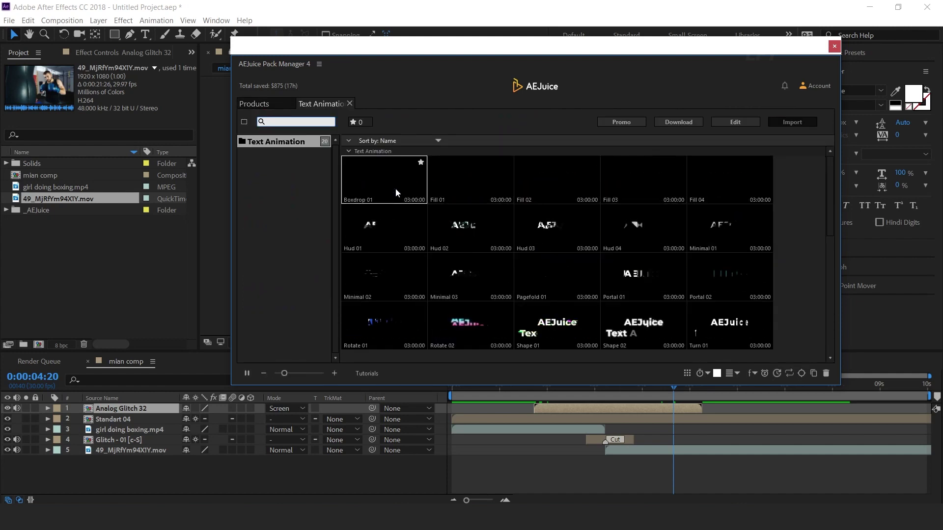
pyautogui.scroll(-1, 566, 264)
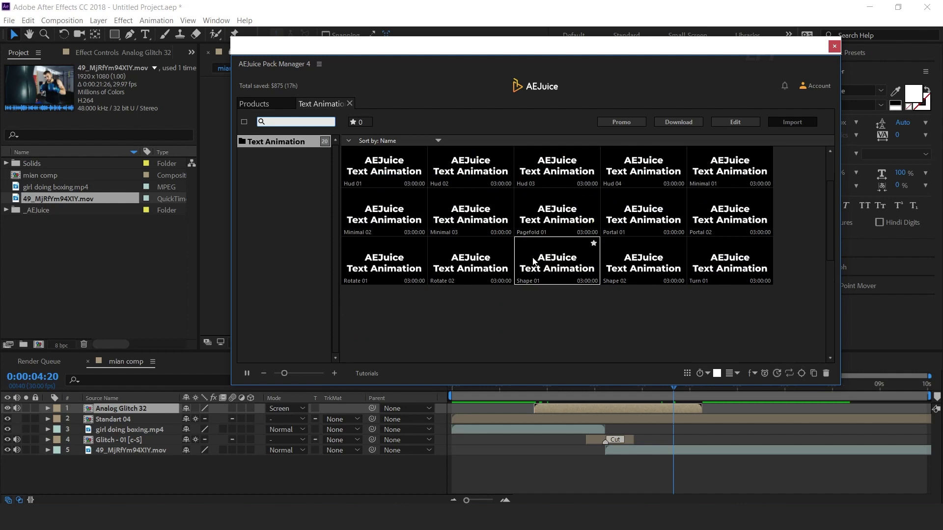
pyautogui.scroll(-1, 567, 264)
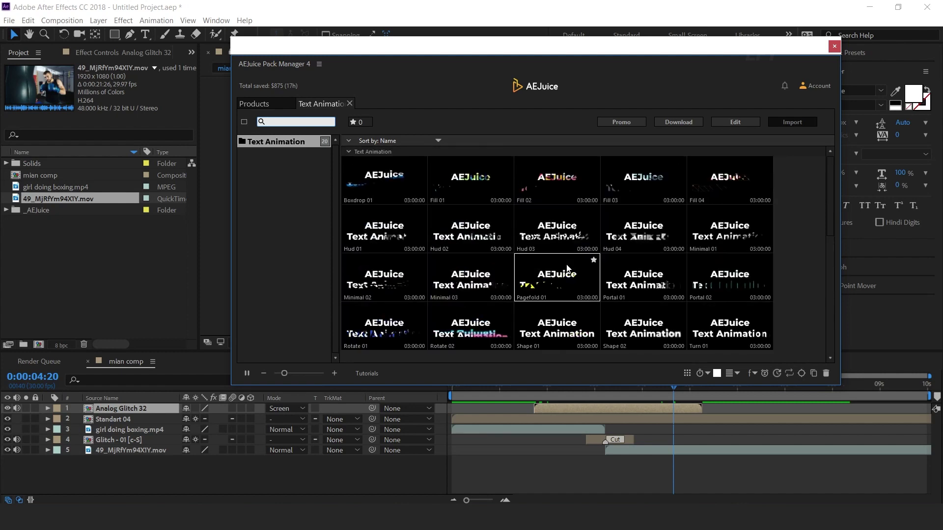
pyautogui.scroll(2, 567, 264)
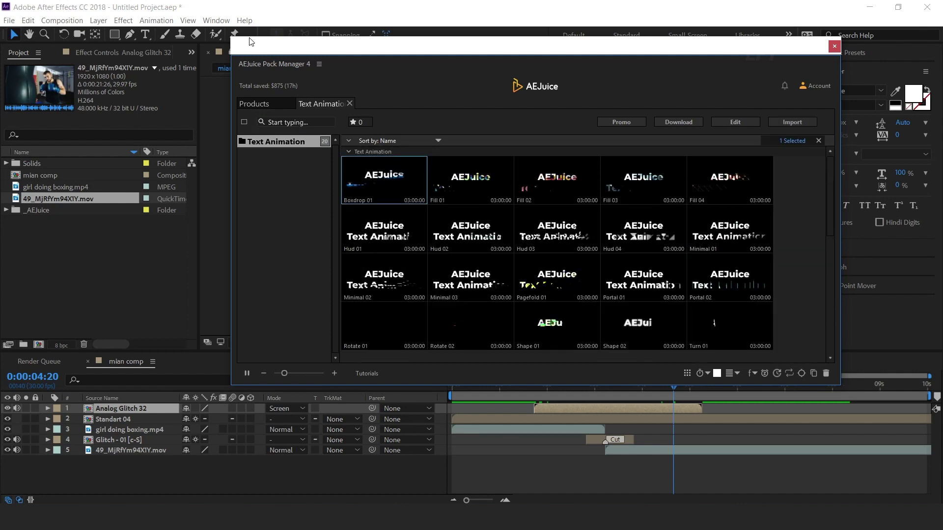
# Move the AEJuice window aside and set the current time near 1 second
pyautogui.moveTo(255, 46); pyautogui.dragTo(808, 29)
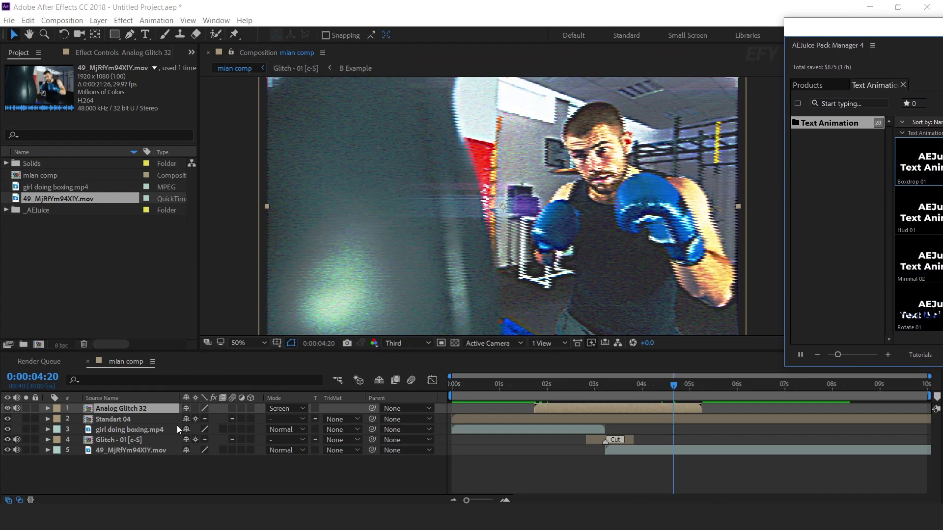
pyautogui.click(502, 388)
pyautogui.click(114, 67)
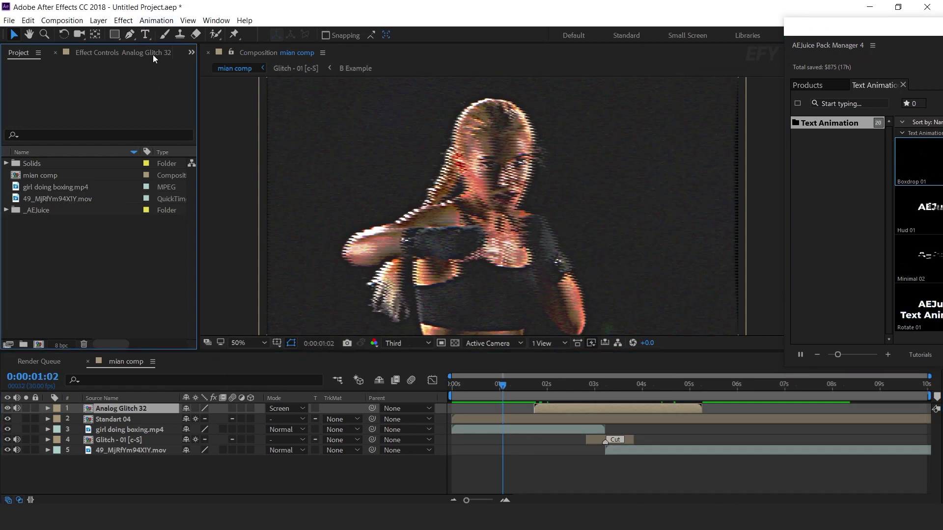
# Add a white 'Fitness' title in Montserrat Black 205 px and bring the text presets into view
pyautogui.click(146, 34)
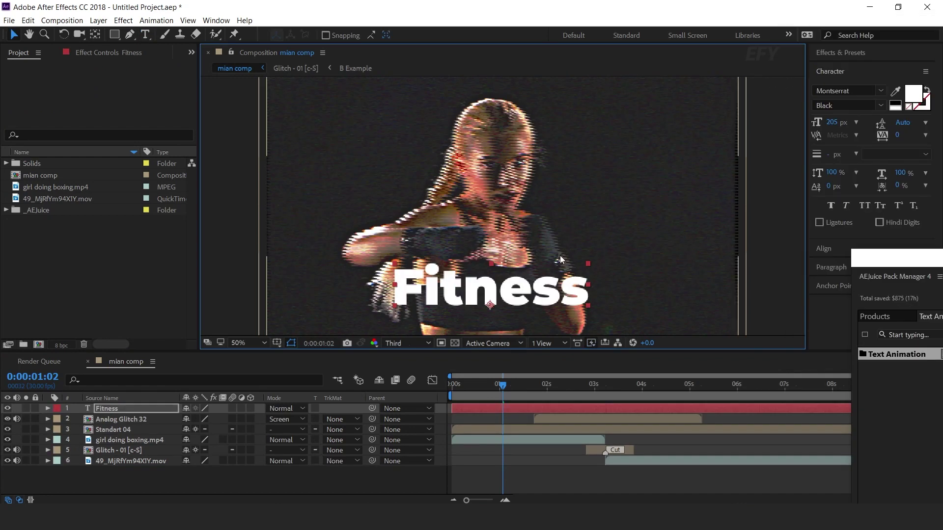
pyautogui.press(',')
pyautogui.press('.')
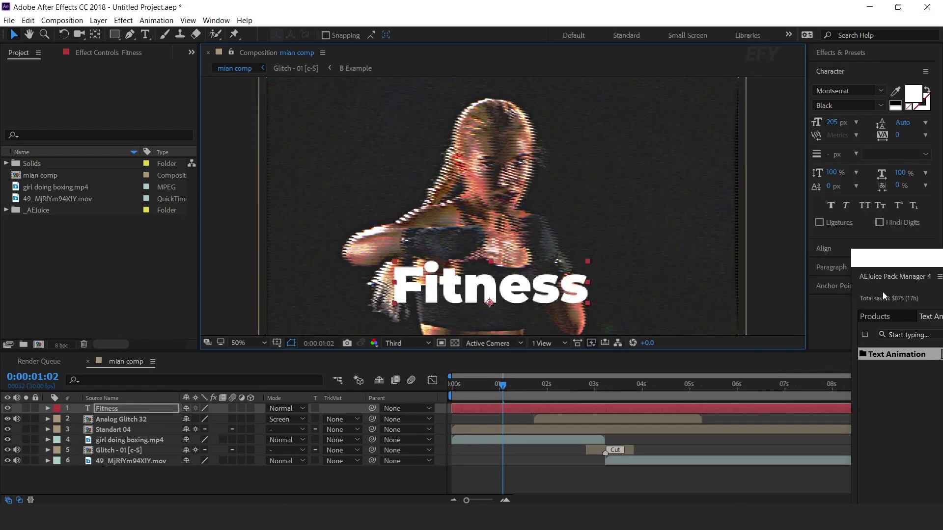
pyautogui.moveTo(889, 264); pyautogui.dragTo(761, 49)
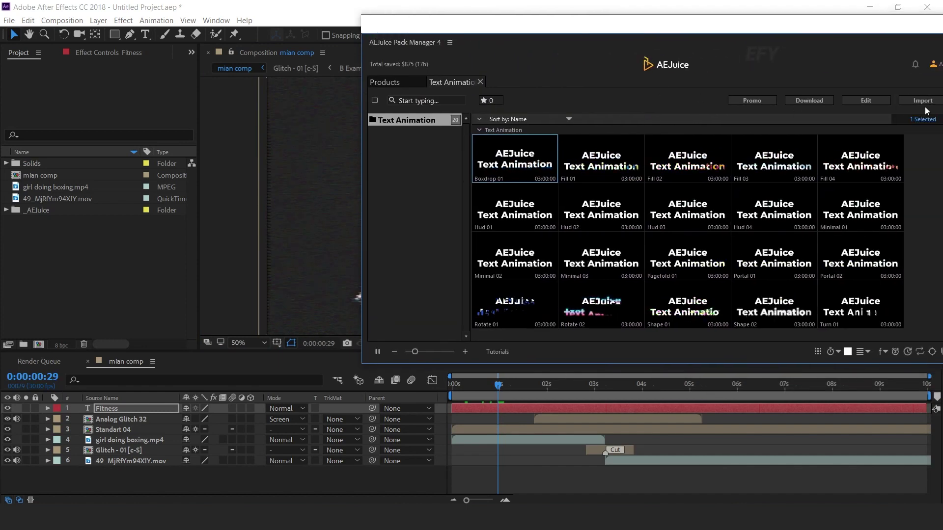
# Import Boxdrop 01 onto the Fitness title, preview it, and centre the Pack Manager
pyautogui.click(922, 101)
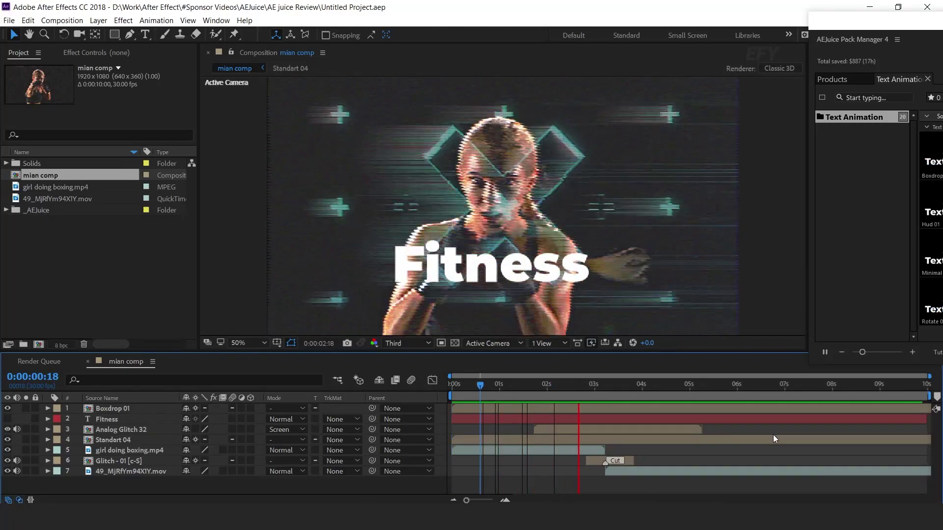
pyautogui.press('space')
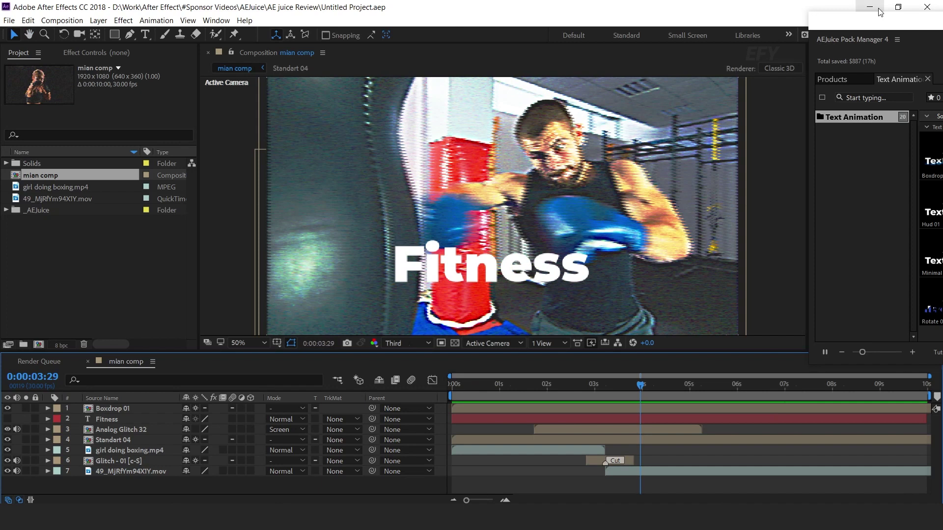
pyautogui.moveTo(871, 31); pyautogui.dragTo(252, 48)
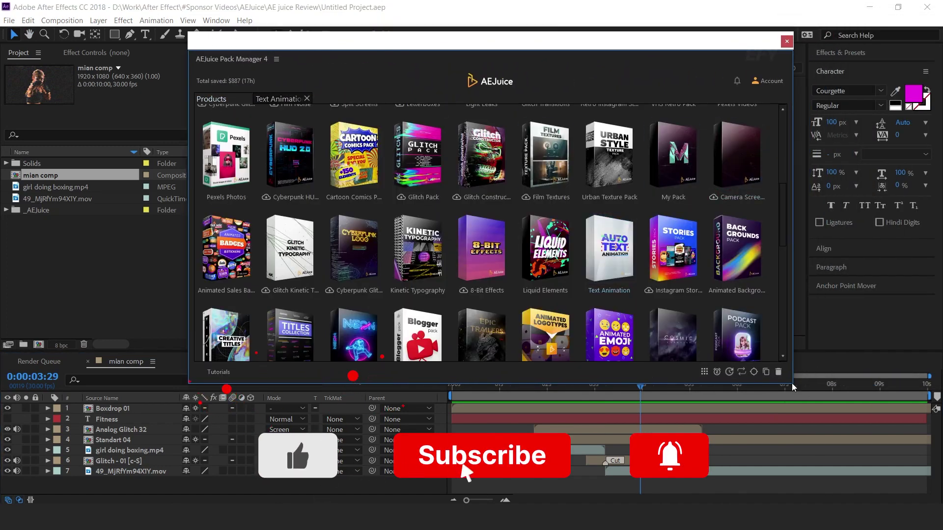
# Enlarge the Pack Manager and scroll through the Animated Sales Badges badges and stickers
pyautogui.moveTo(792, 387); pyautogui.dragTo(838, 418)
pyautogui.scroll(-2, 801, 232)
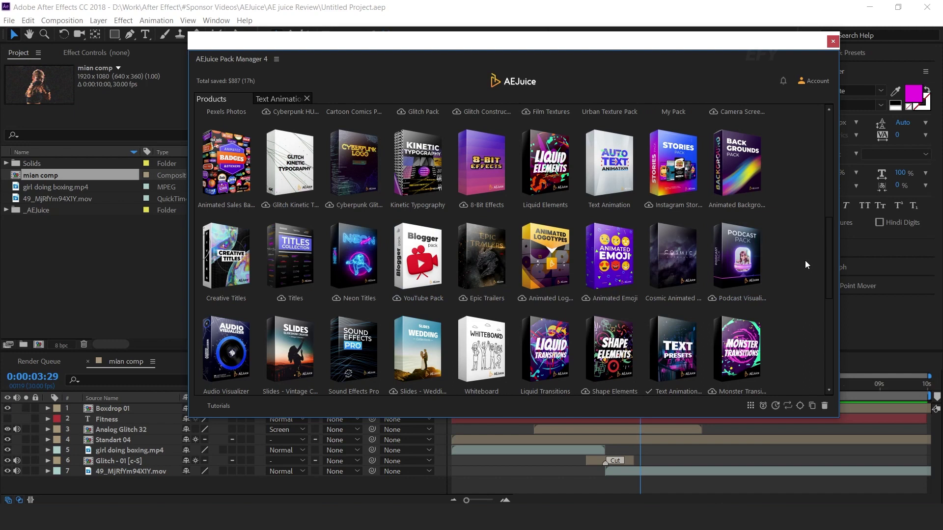
pyautogui.scroll(1, 805, 261)
pyautogui.click(231, 214)
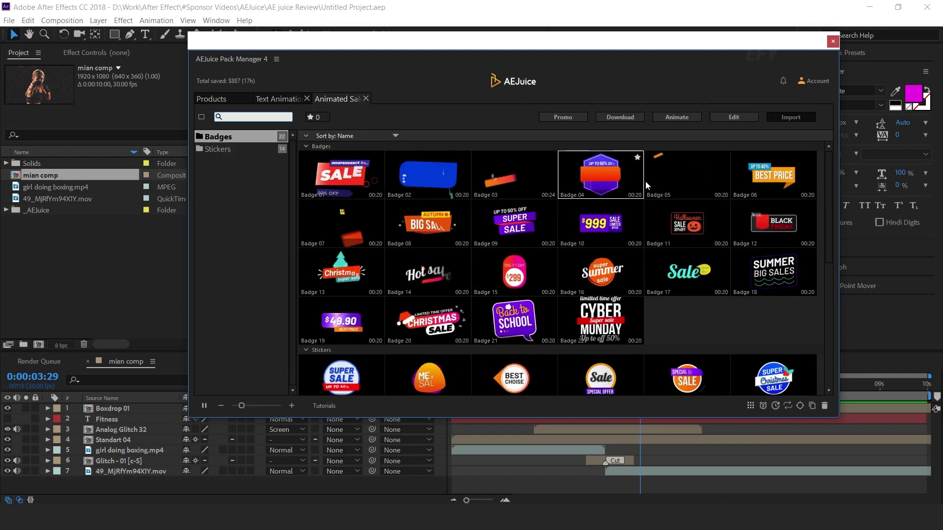
pyautogui.scroll(-3, 708, 321)
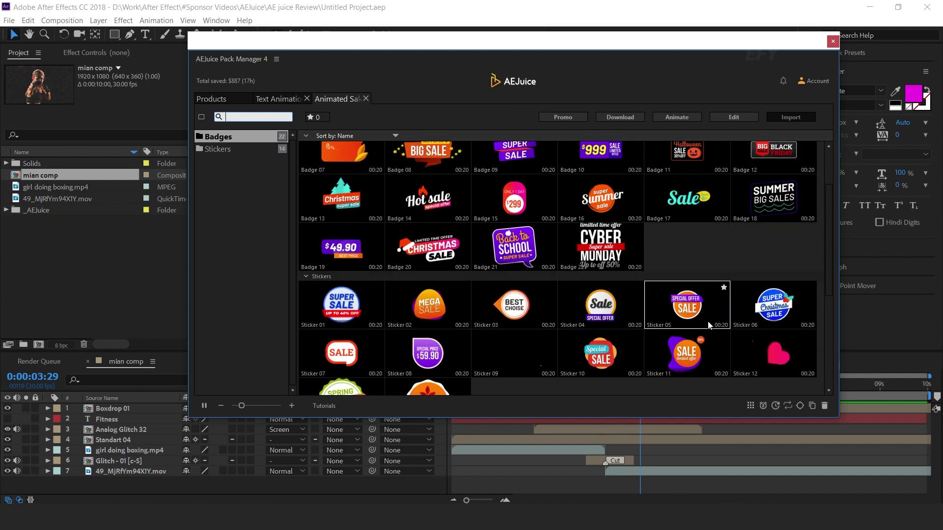
pyautogui.scroll(-2, 708, 324)
# Preview the Animated Backgrounds Gradient, Lines, Pattern, Shape, SpeedLines and Textures categories
pyautogui.click(214, 100)
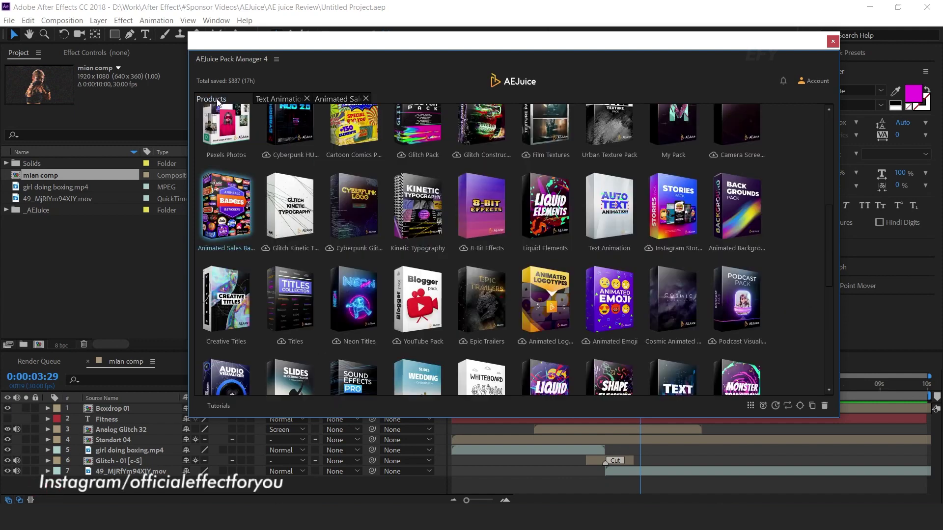
pyautogui.click(746, 203)
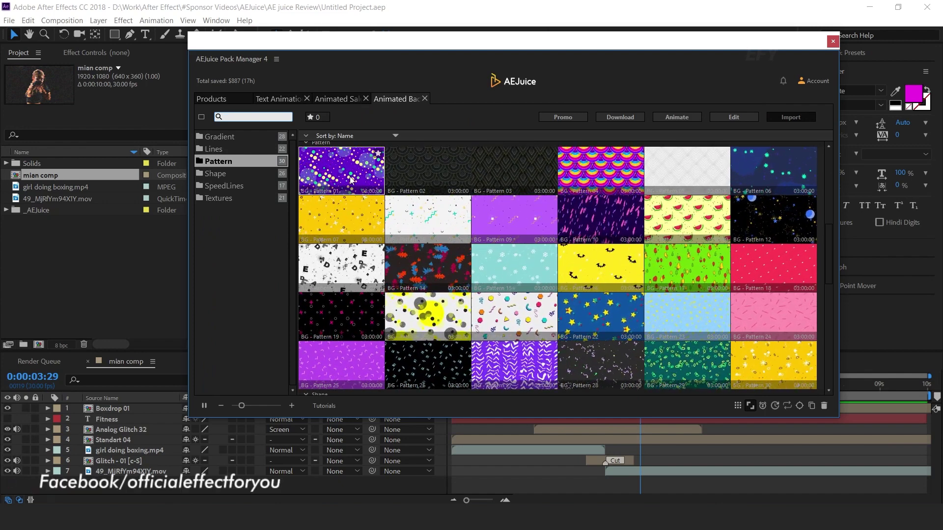
pyautogui.click(218, 137)
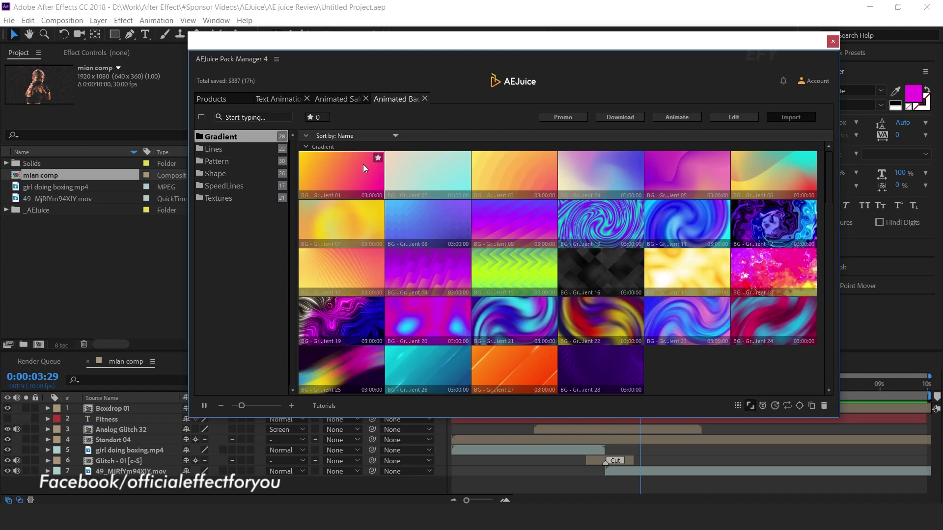
pyautogui.click(215, 149)
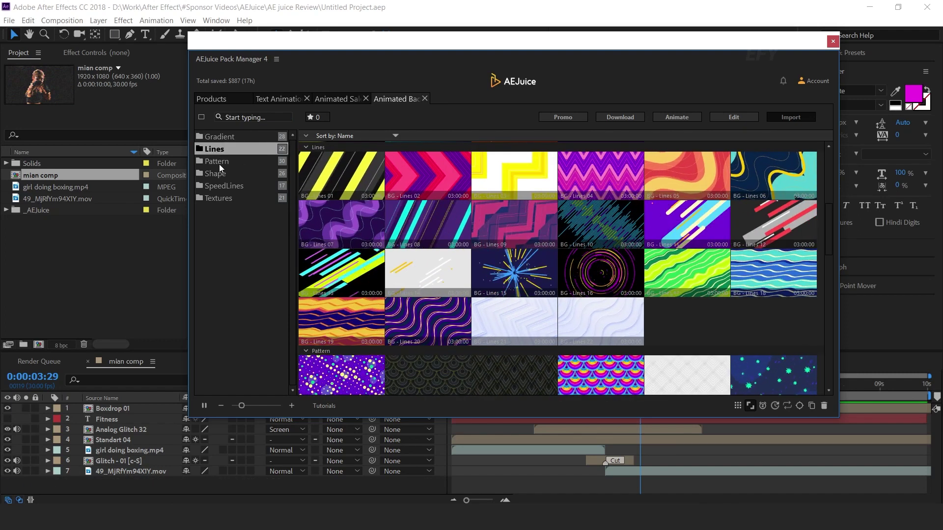
pyautogui.click(219, 163)
pyautogui.click(217, 174)
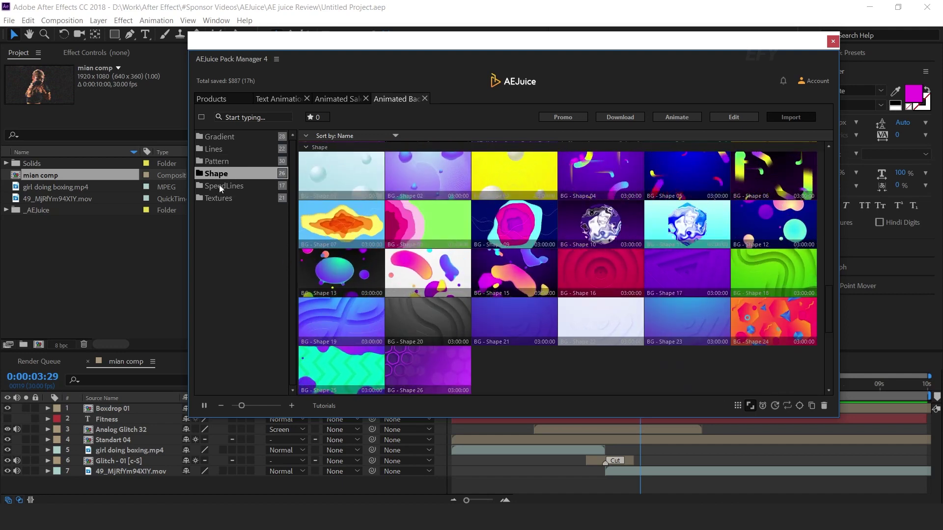
pyautogui.click(219, 186)
pyautogui.click(222, 201)
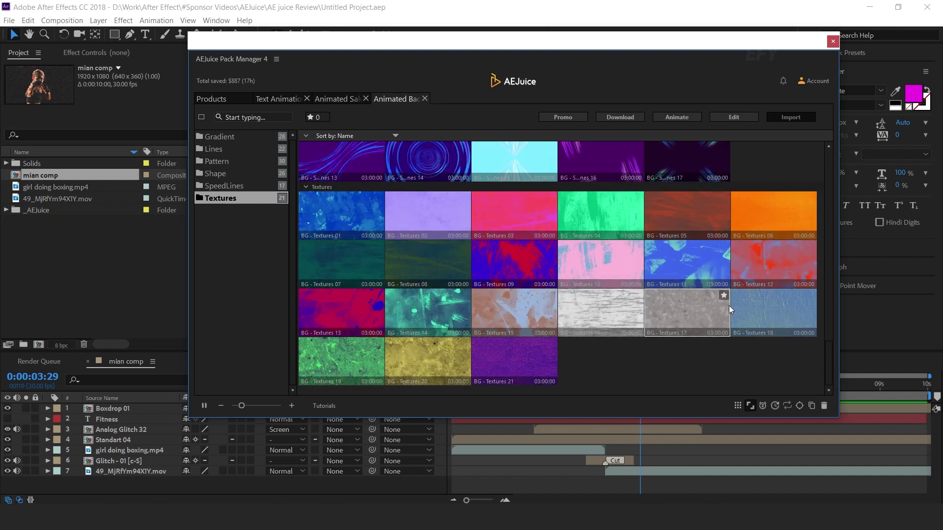
# Scroll through the full product catalogue and open the Cartoon Comics pack
pyautogui.click(239, 100)
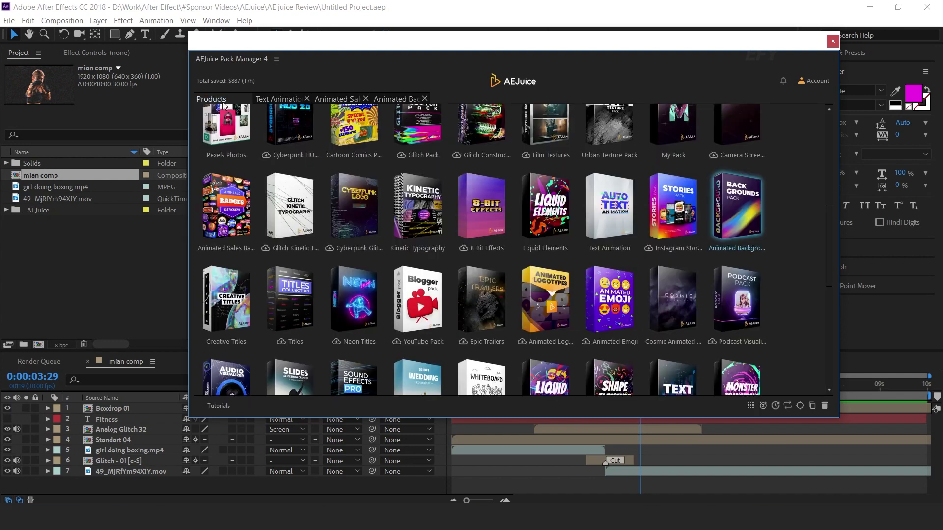
pyautogui.scroll(-1, 797, 285)
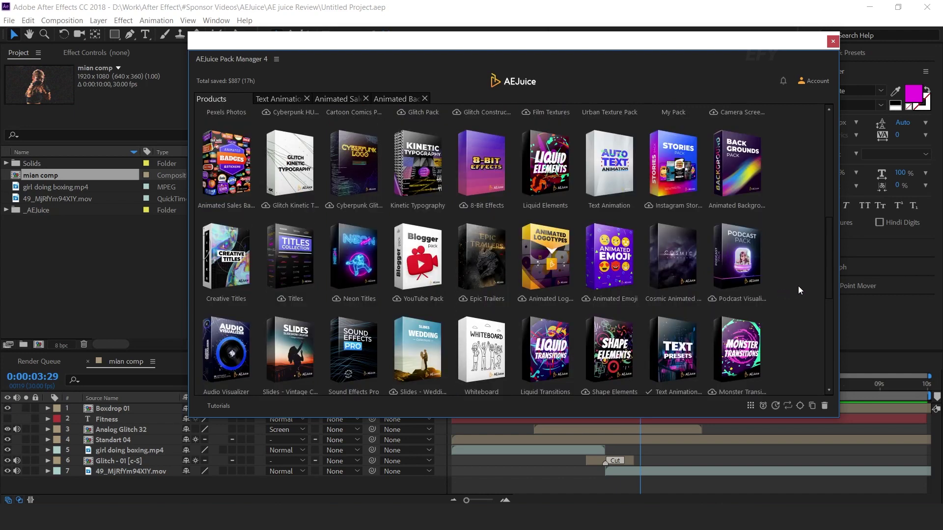
pyautogui.scroll(-2, 798, 290)
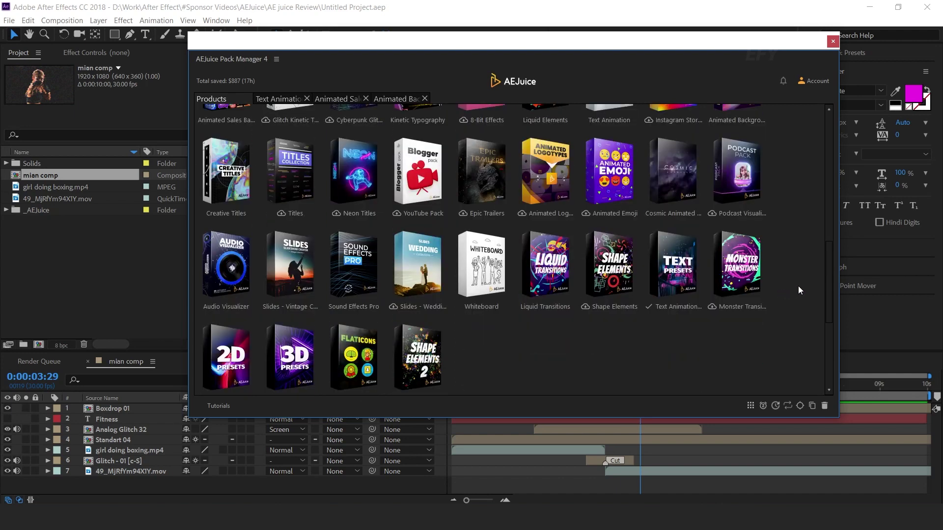
pyautogui.scroll(3, 797, 285)
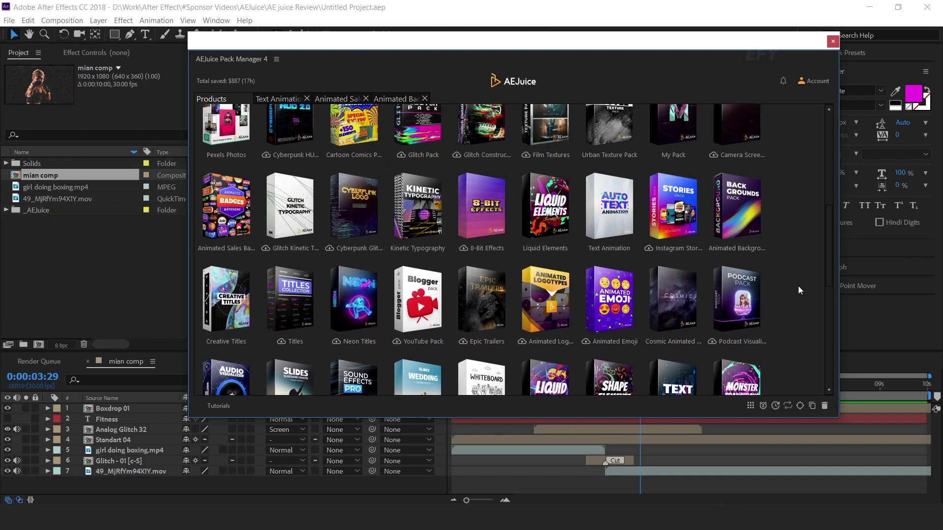
pyautogui.scroll(3, 797, 290)
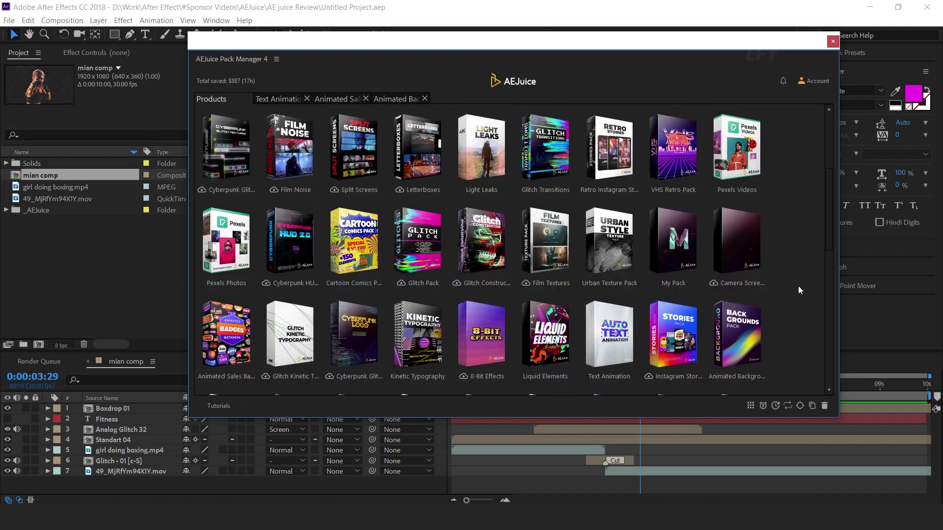
pyautogui.click(354, 241)
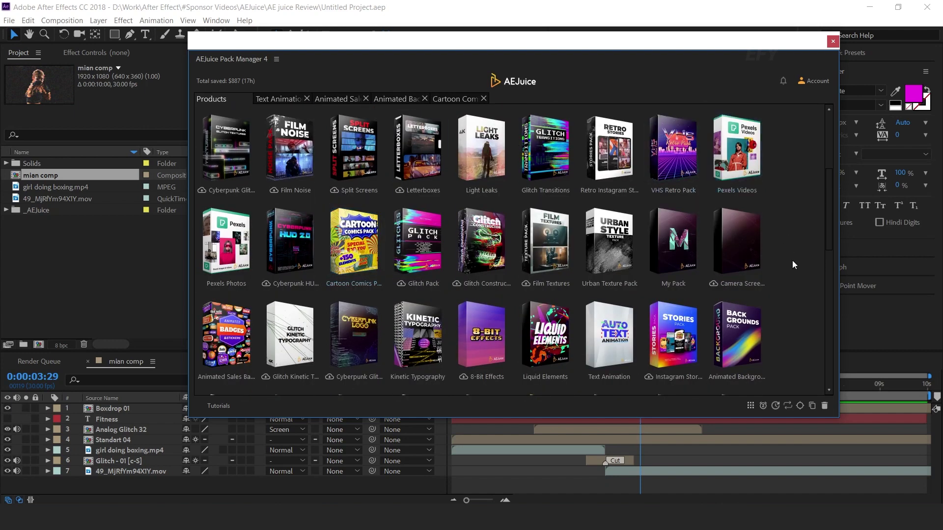
pyautogui.scroll(3, 793, 265)
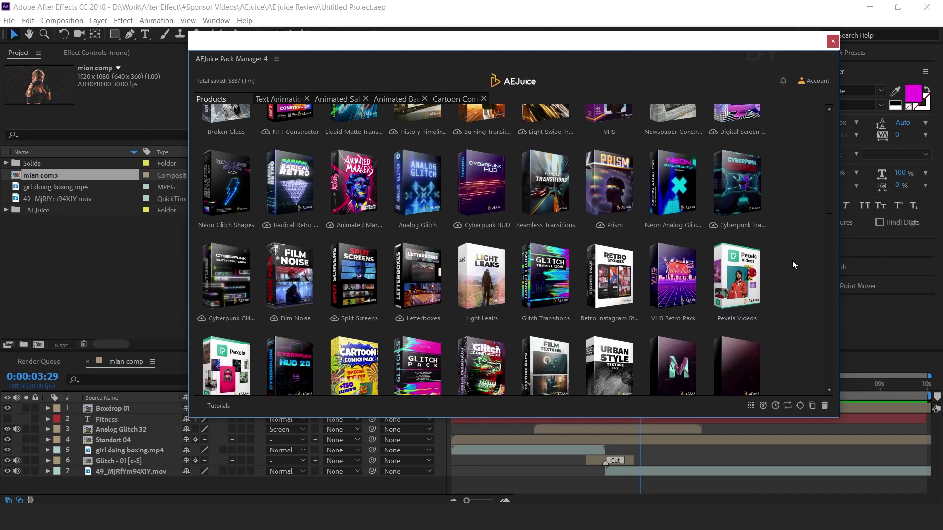
pyautogui.scroll(2, 792, 261)
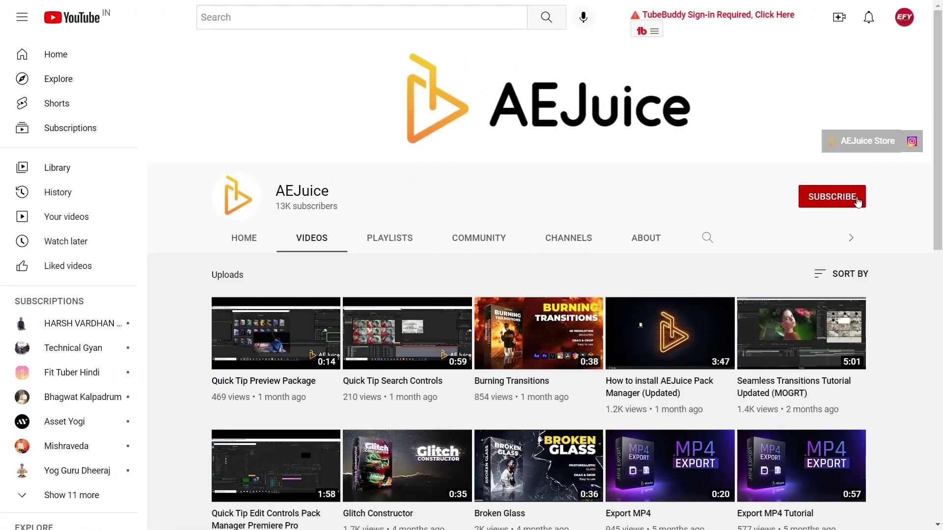
# Scroll down the AEJuice channel's uploaded videos
pyautogui.scroll(-2, 848, 521)
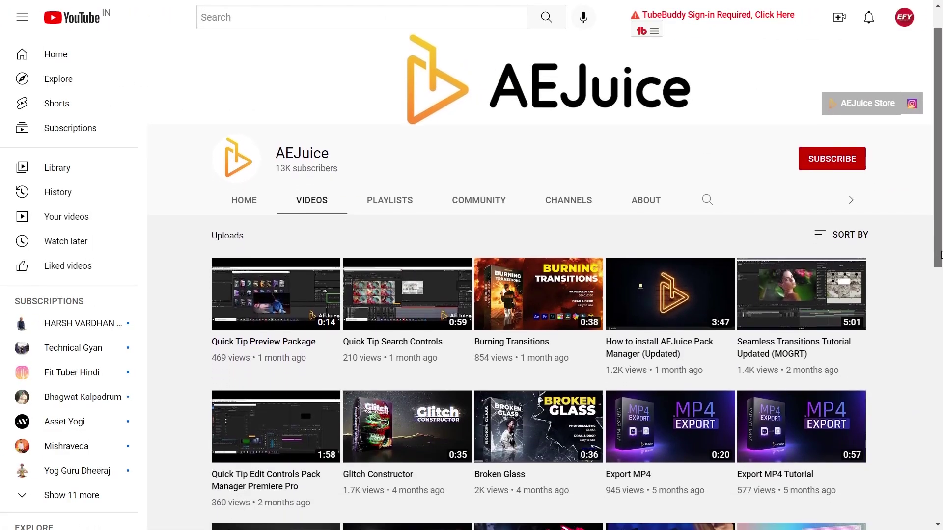